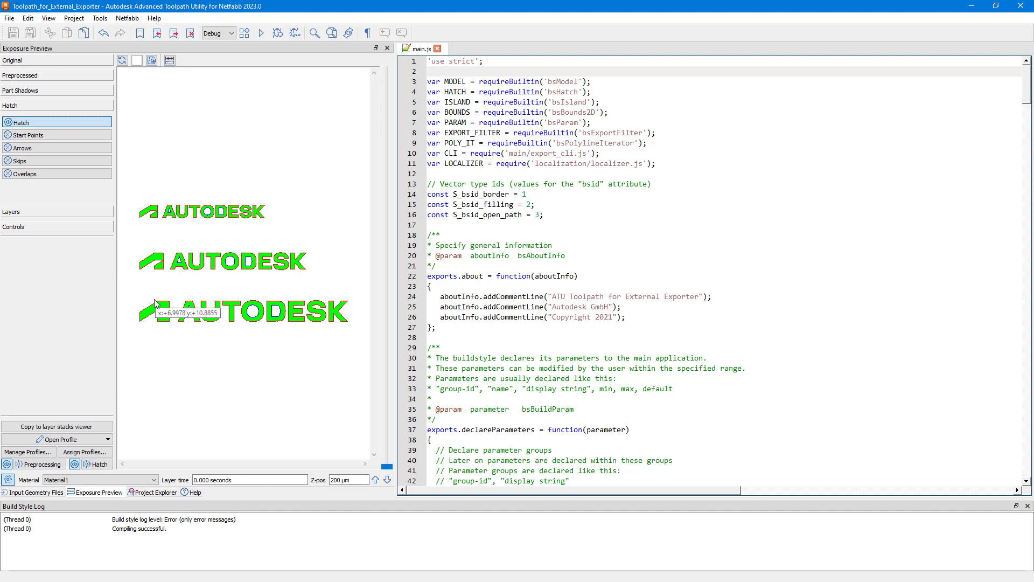
Inspect the hatch lines of the lowest Autodesk logo up close in the exposure preview and restore the full view.
scroll(155, 305, "up", 5)
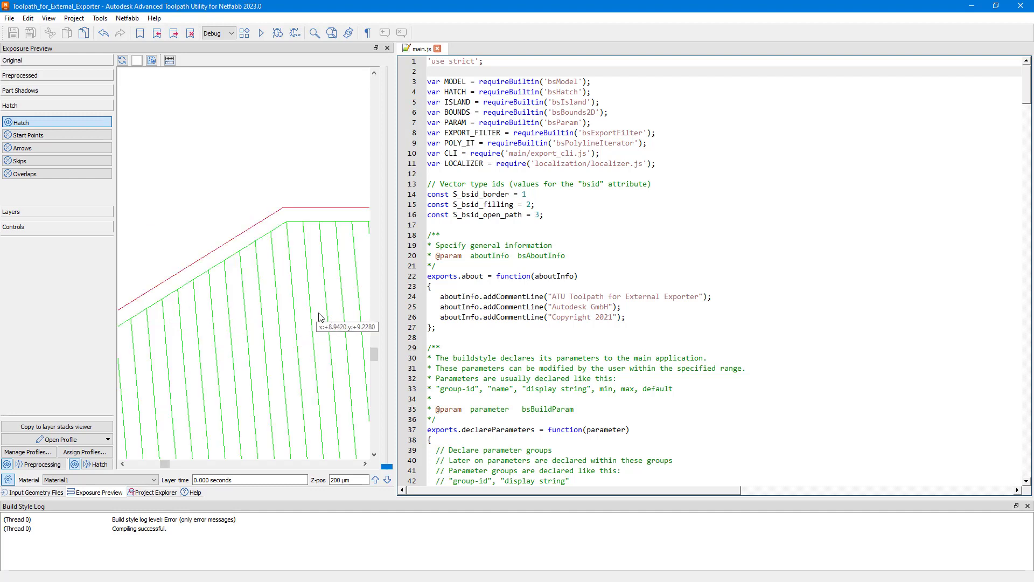
left_click(122, 61)
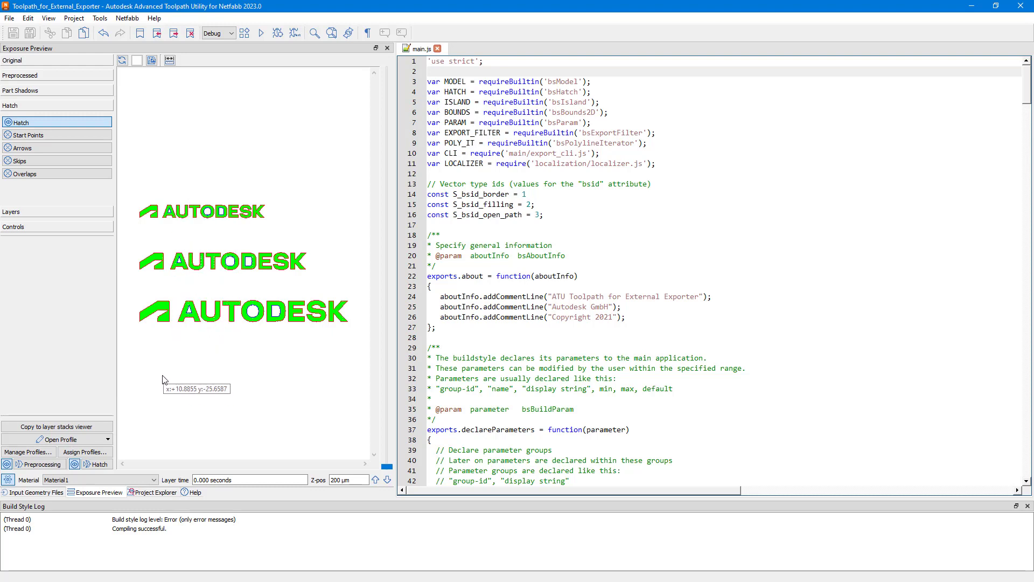
Review the Exposure and Laser Settings groups of the read-only default parameter profile, and close it.
left_click(109, 440)
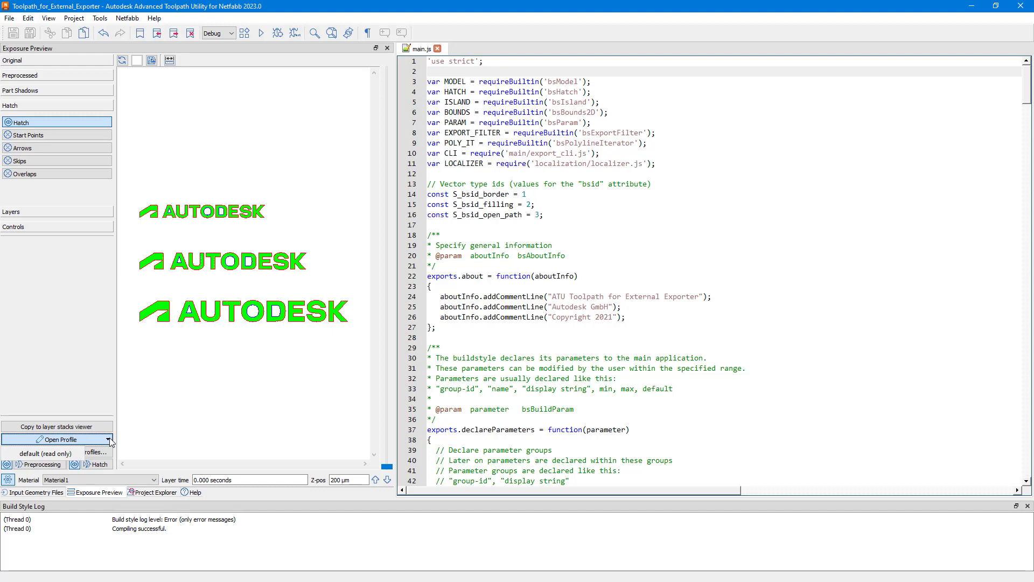
left_click(72, 452)
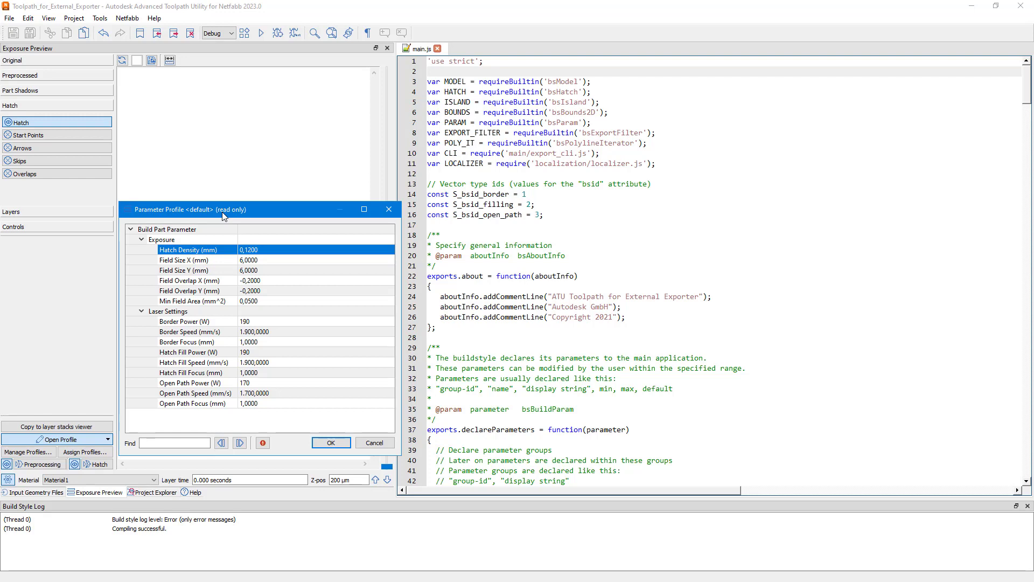
left_click(202, 232)
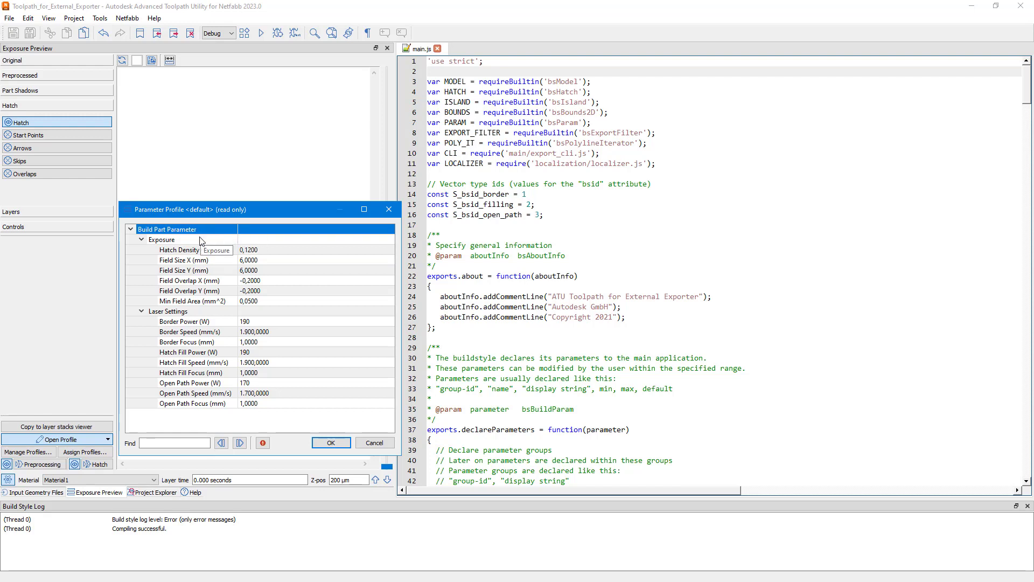
left_click(201, 241)
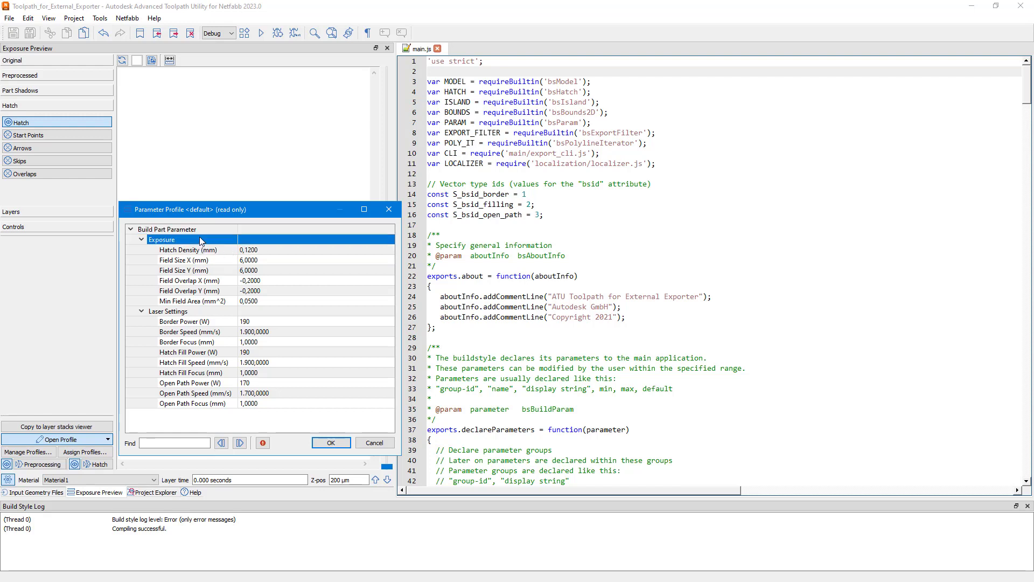
left_click(184, 314)
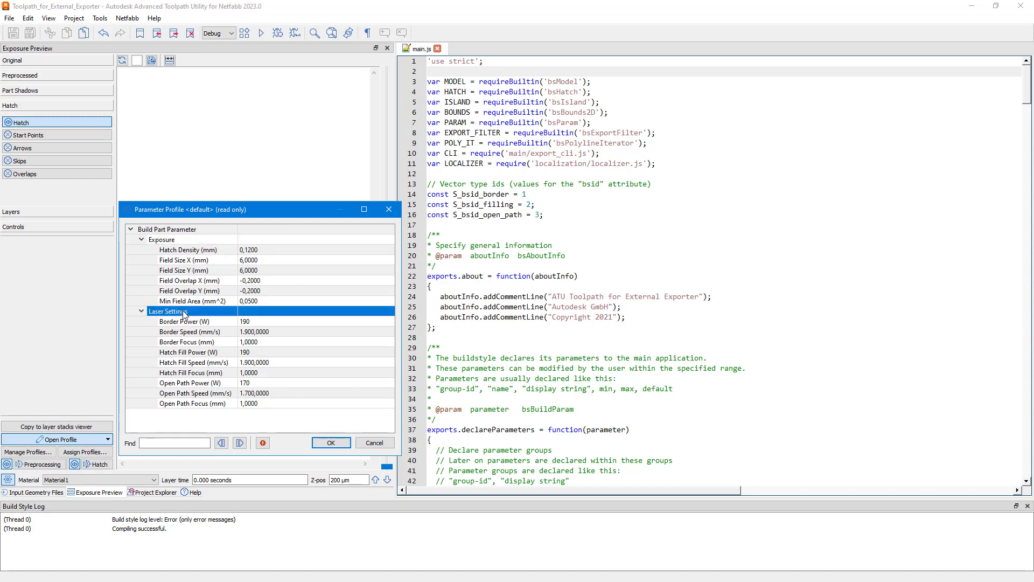
left_click(189, 252)
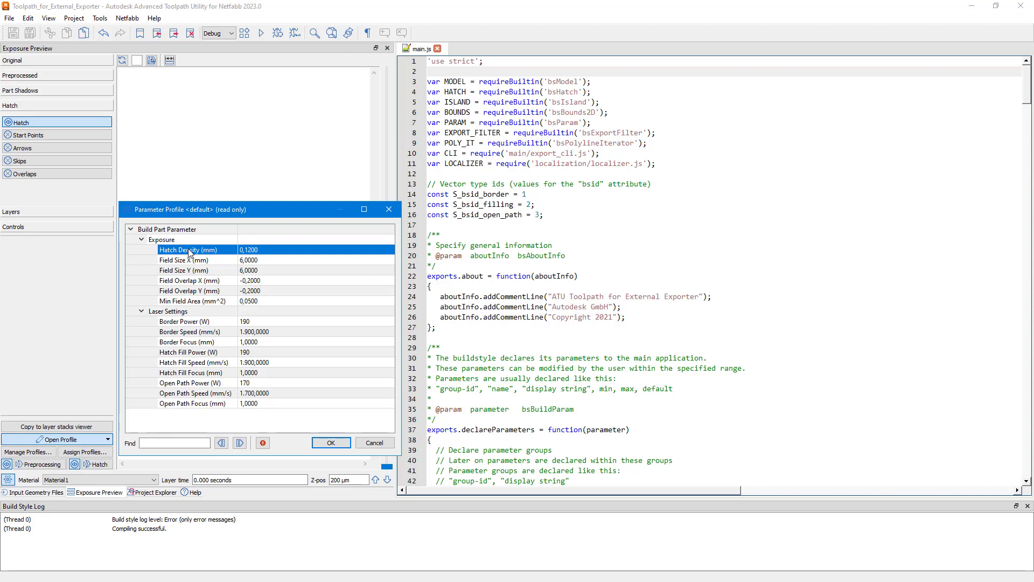
left_click(389, 210)
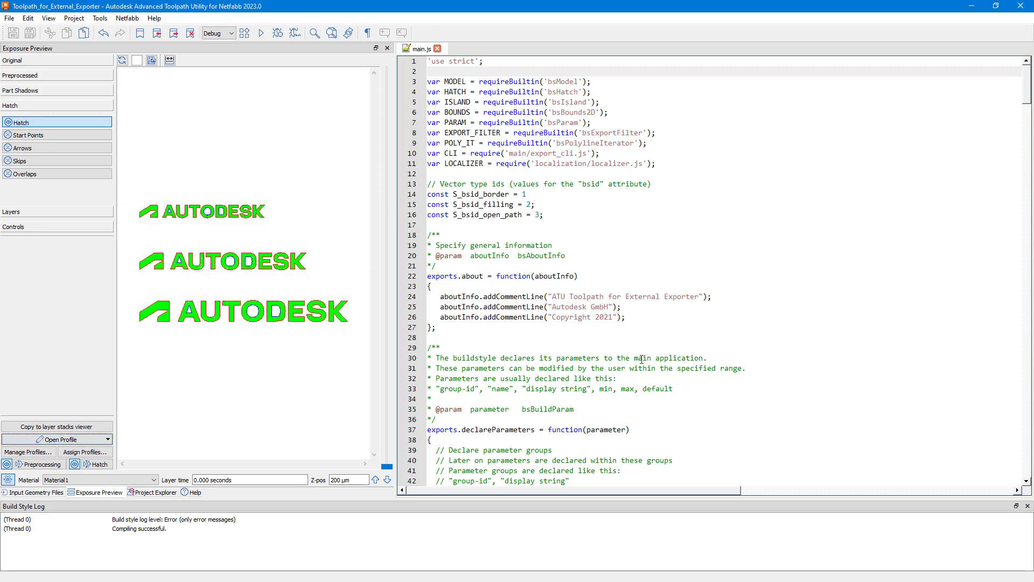
Show the help for declareParameterGroup as used in the declareParameters function of main.js.
scroll(631, 359, "down", 7)
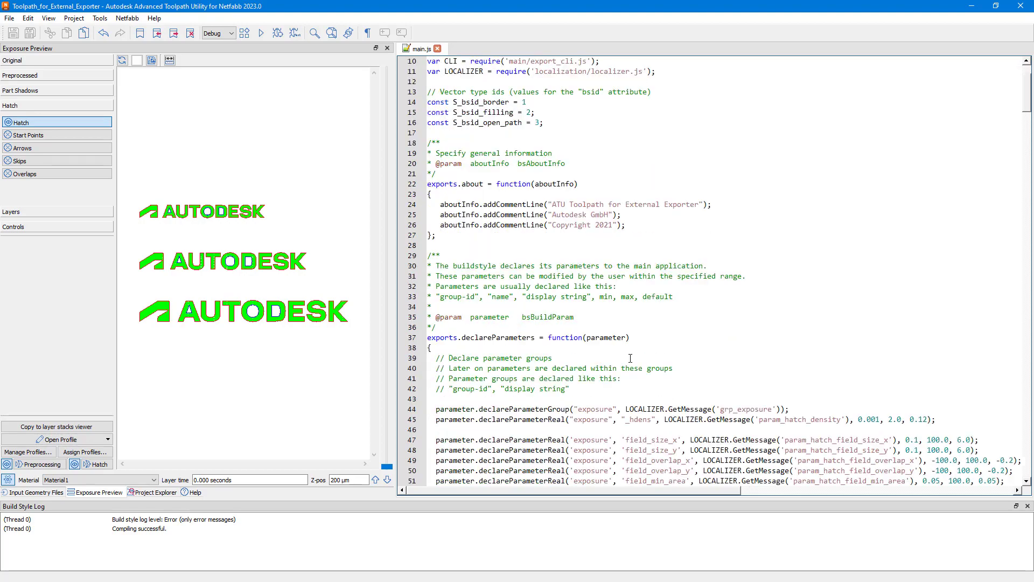
scroll(632, 357, "down", 2)
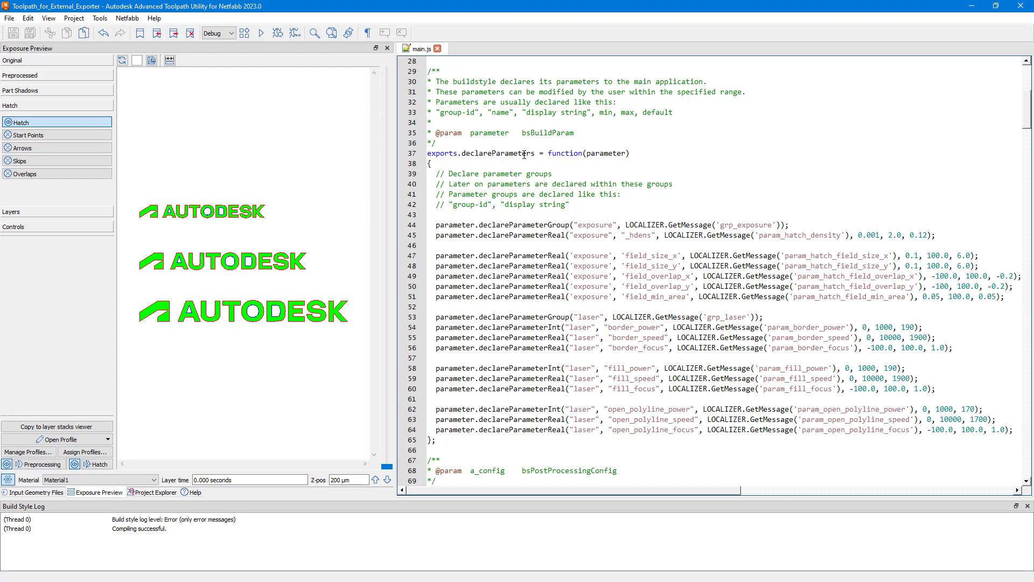
double_click(532, 224)
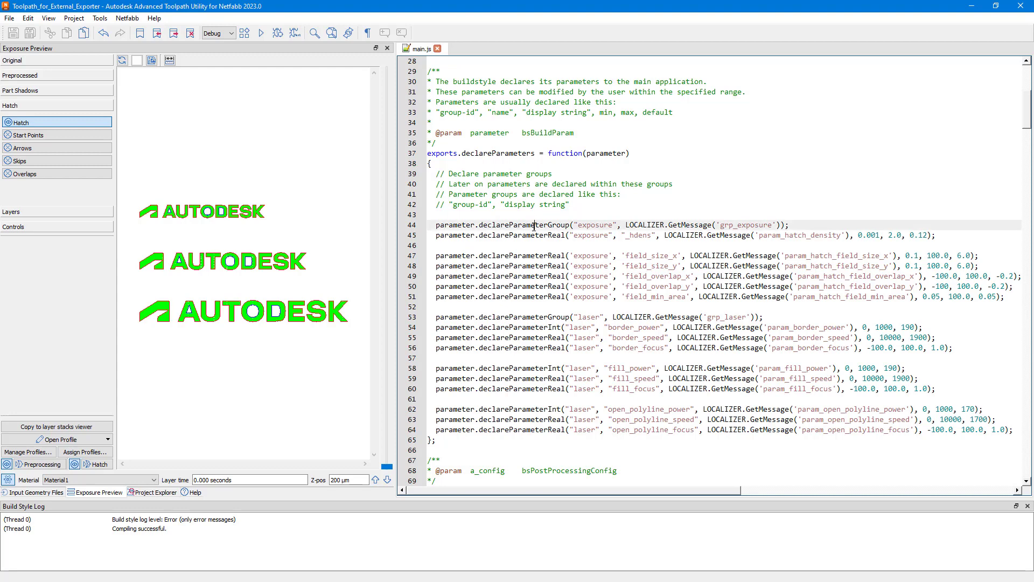
right_click(532, 229)
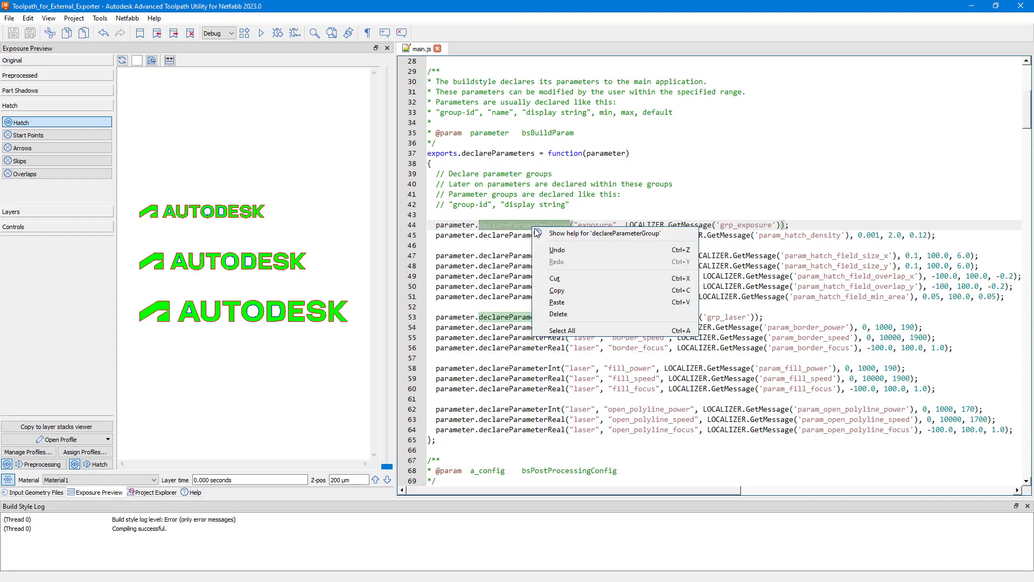
left_click(543, 232)
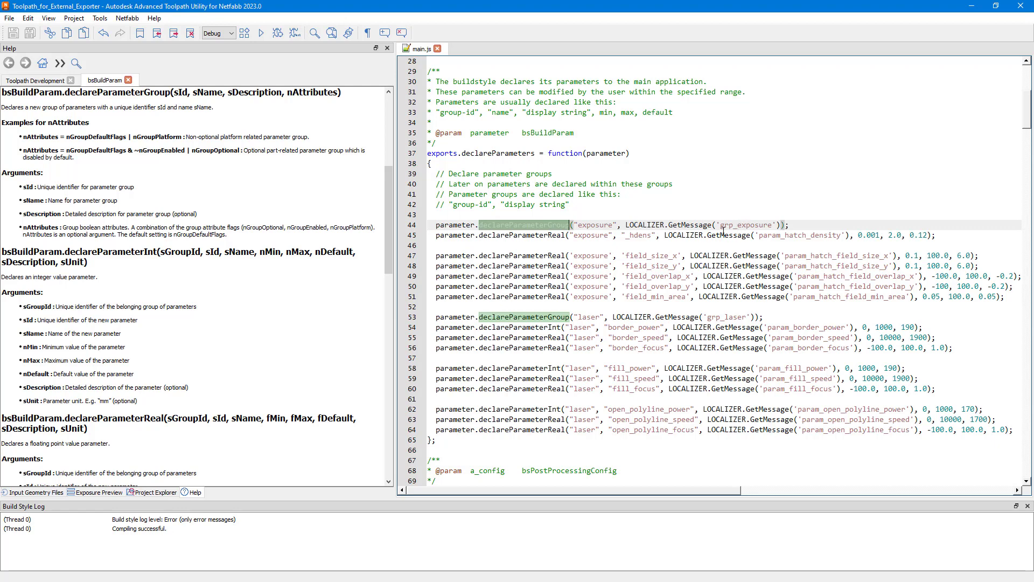
Show the help for declareParameterReal from the hatch density declaration in main.js.
double_click(549, 235)
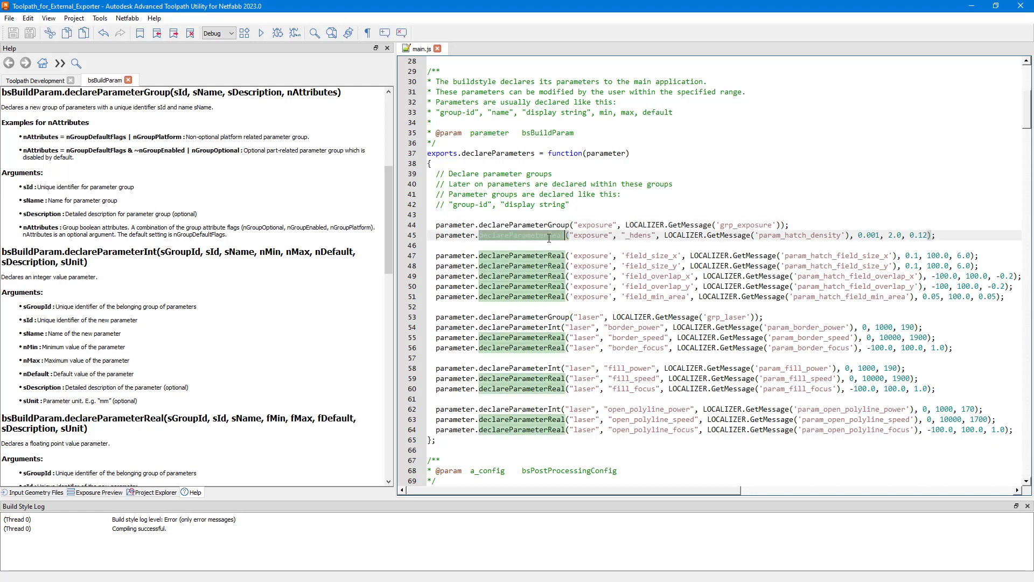
right_click(549, 237)
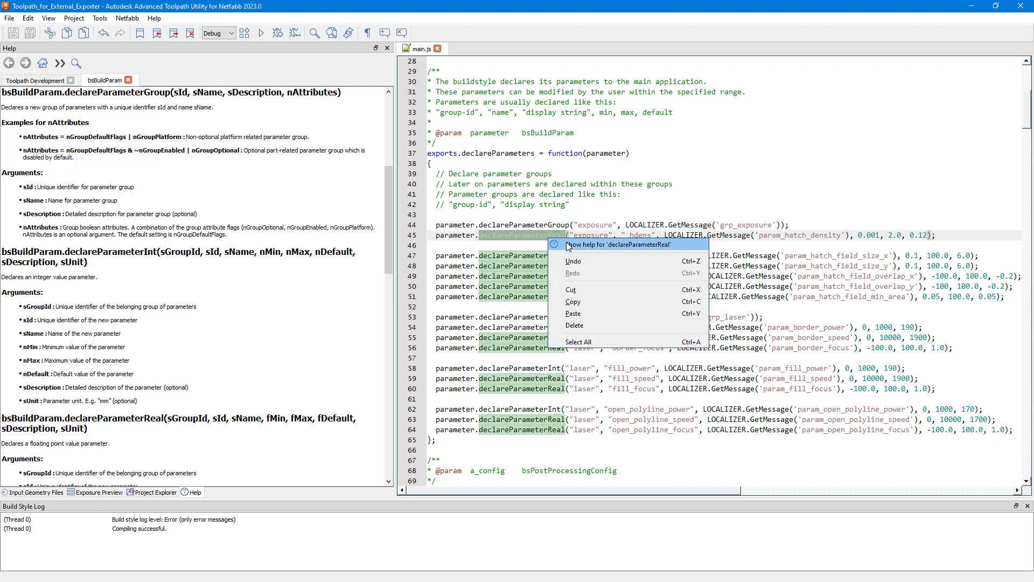
left_click(566, 246)
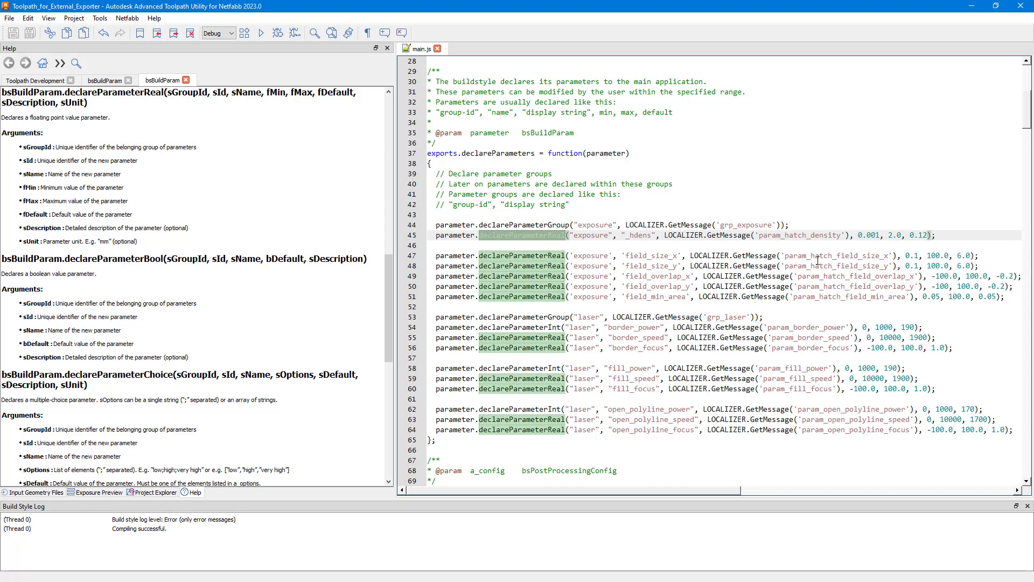
Show the help for declareParameterInt from the border power declaration, and clear the code selection.
double_click(542, 327)
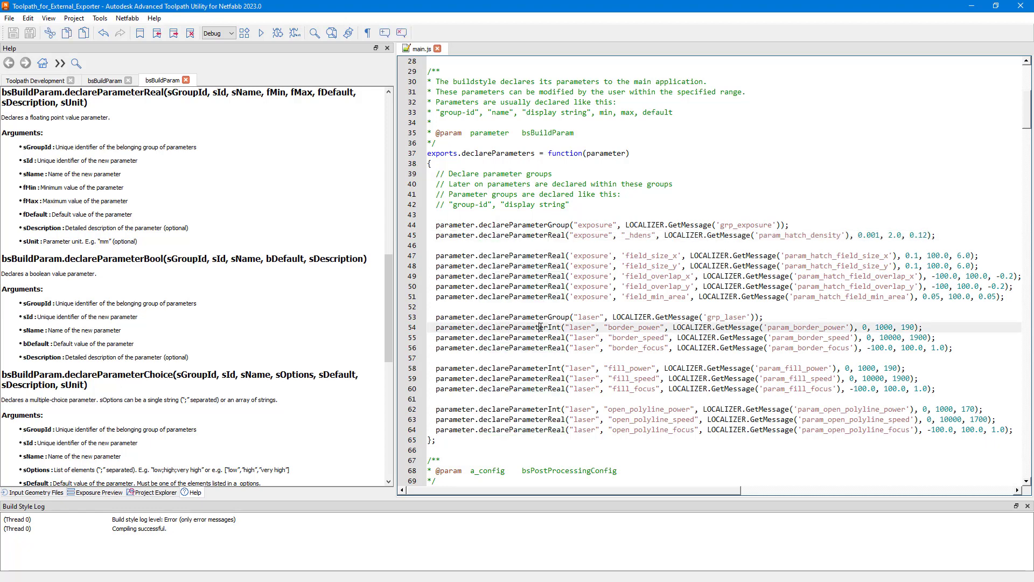
right_click(541, 328)
left_click(593, 334)
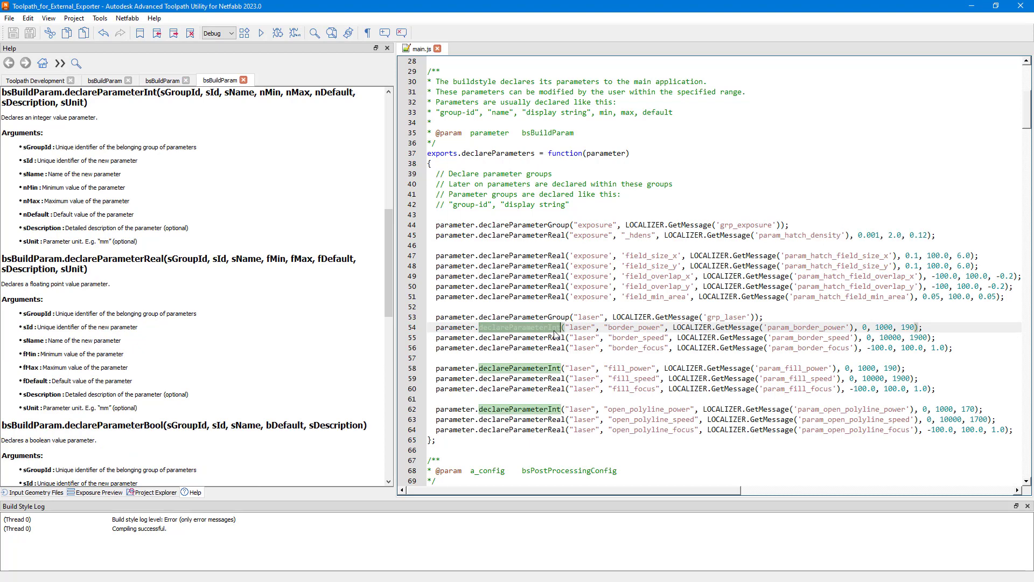
left_click(483, 308)
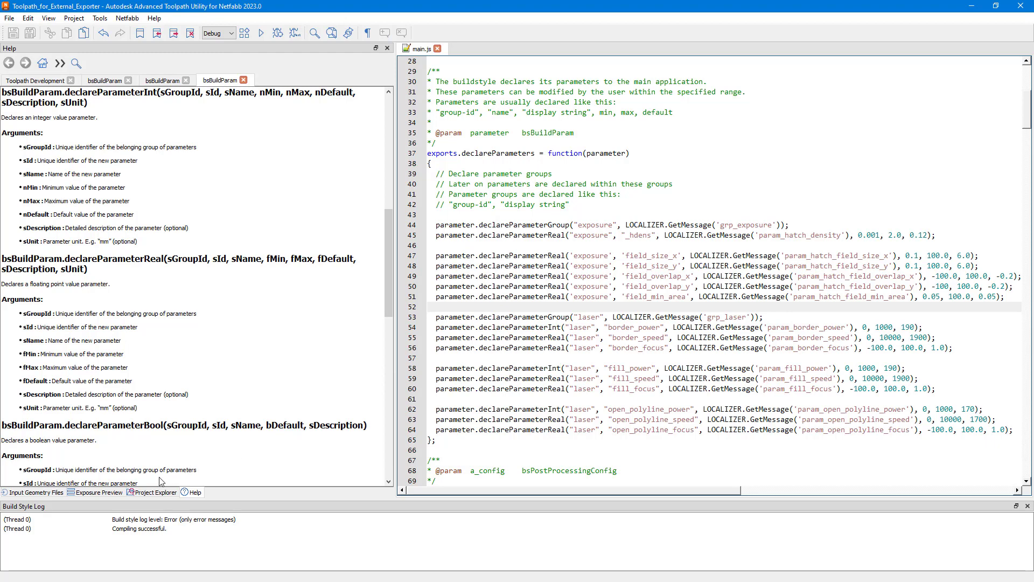
Return to the exposure preview and create a new parameter profile named test1.
left_click(99, 493)
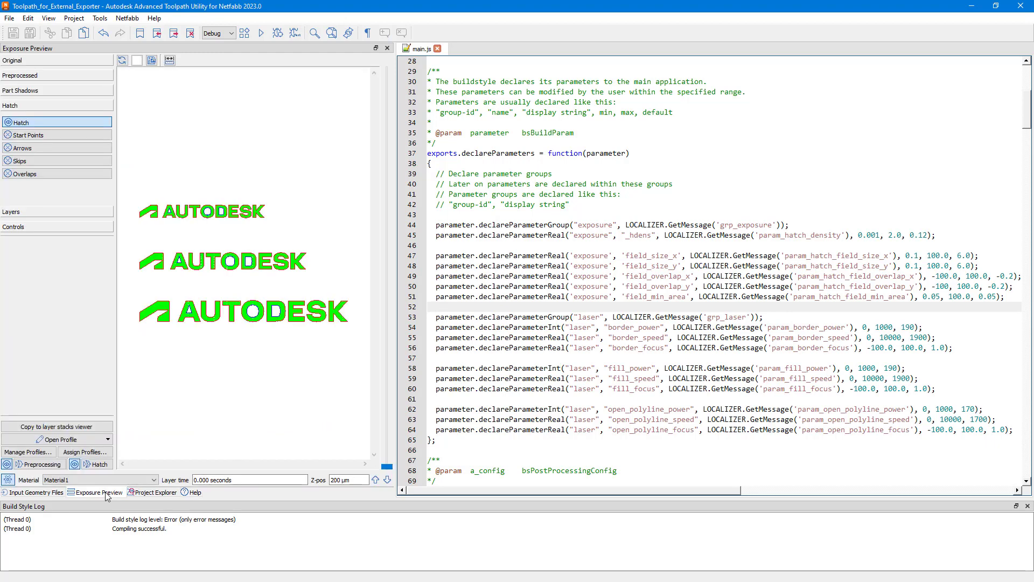
left_click(49, 452)
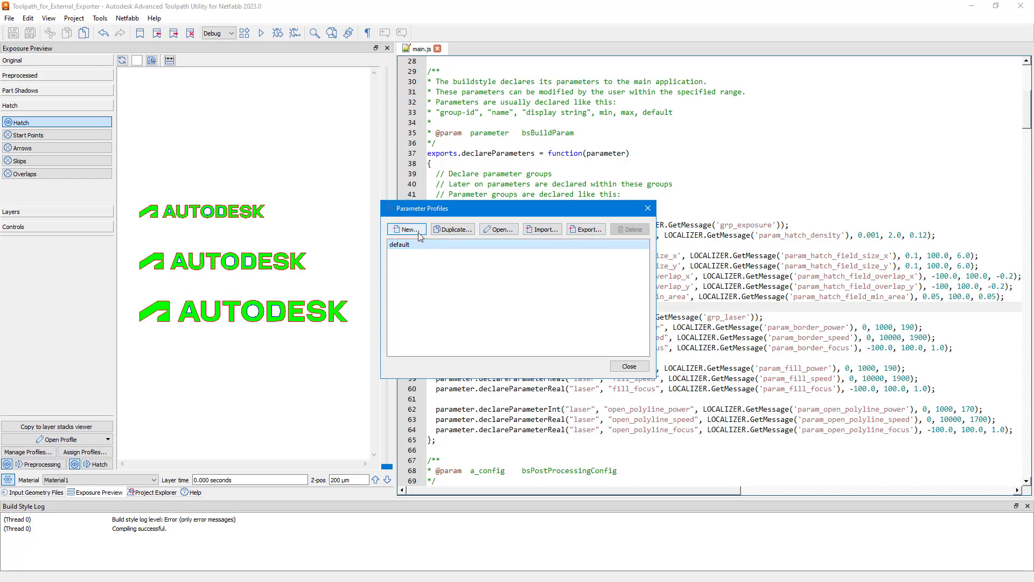
left_click(418, 234)
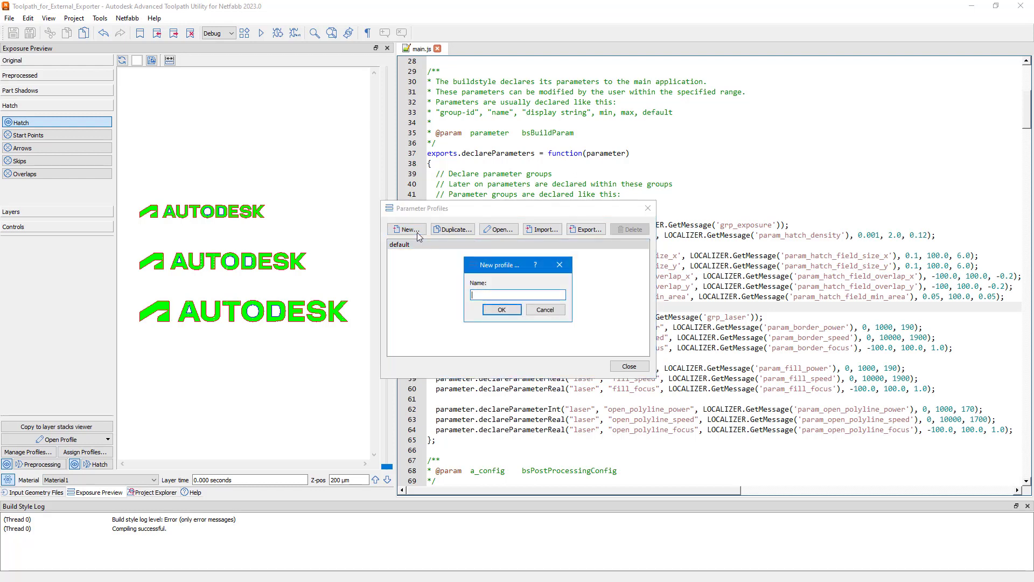
type("test1")
left_click(500, 310)
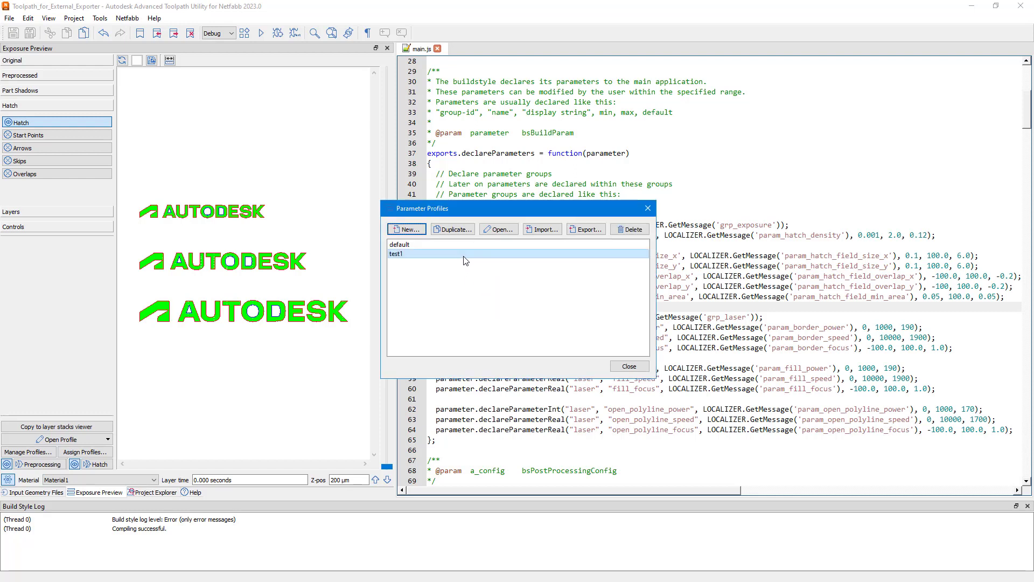
Open the test1 profile for editing and set its Hatch Density to 1 mm.
left_click(496, 230)
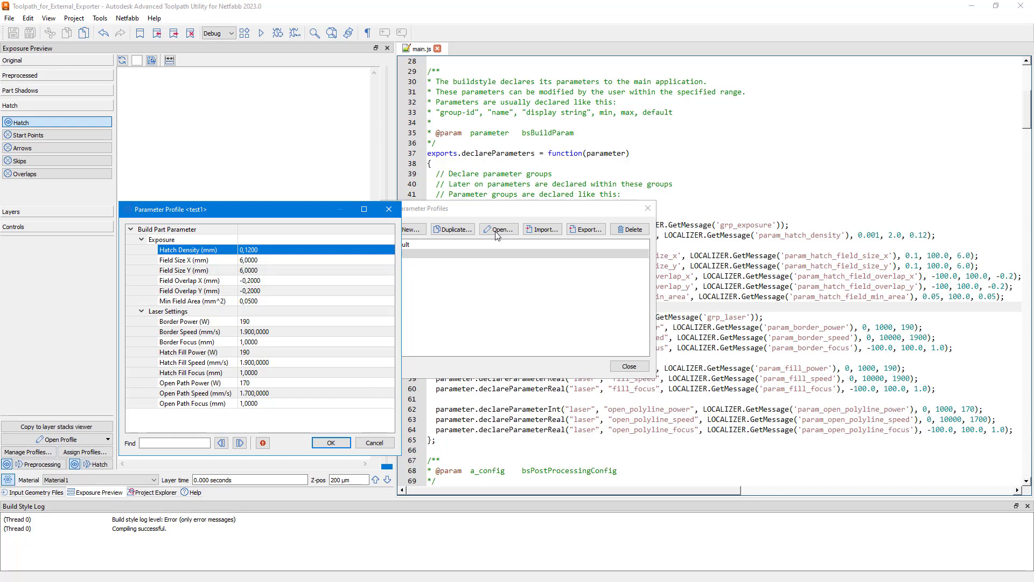
left_click(293, 252)
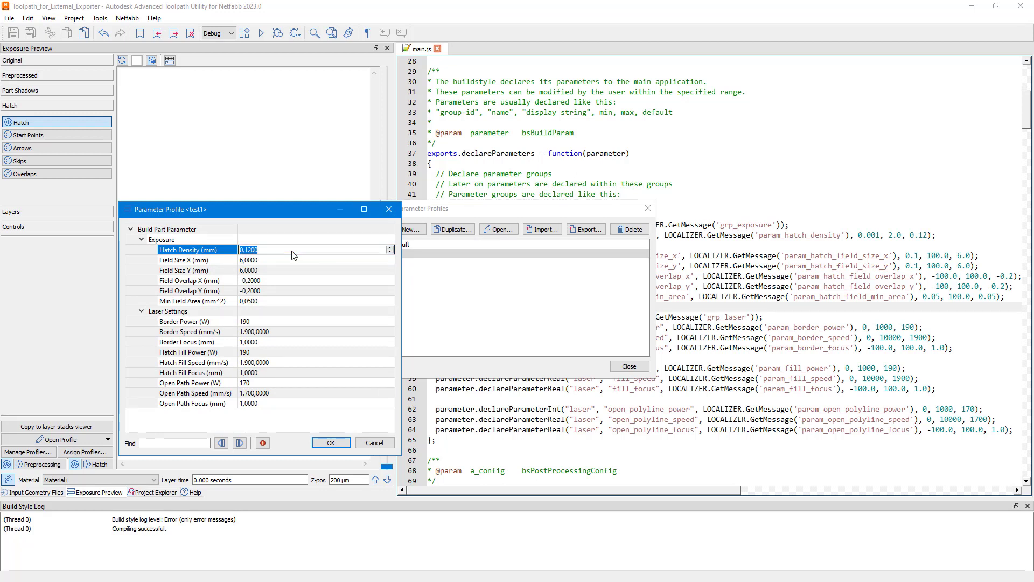
type("1")
key("Return")
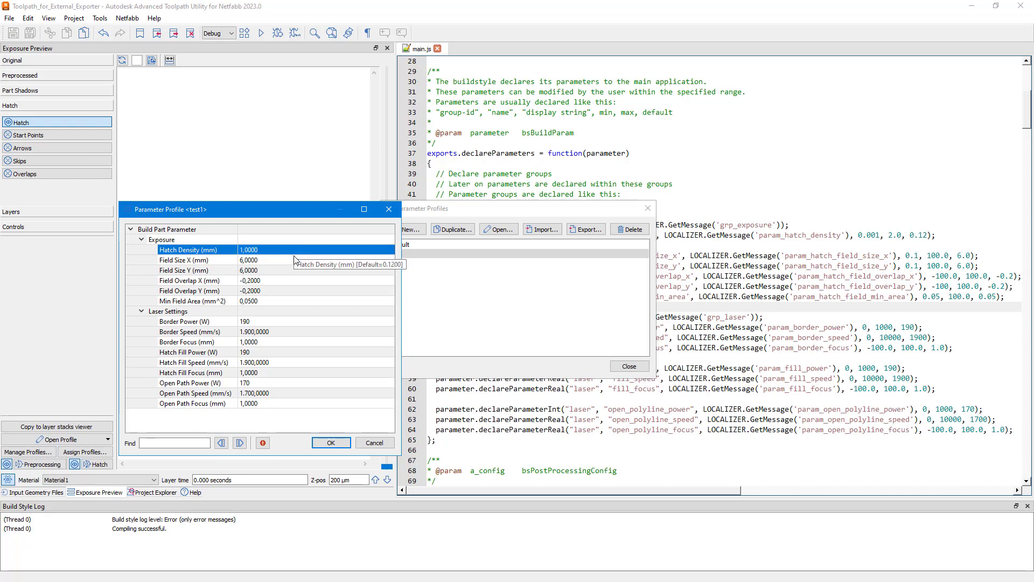
Turn on the display of modified values and view the reset options for Hatch Density and the Exposure group.
left_click(263, 444)
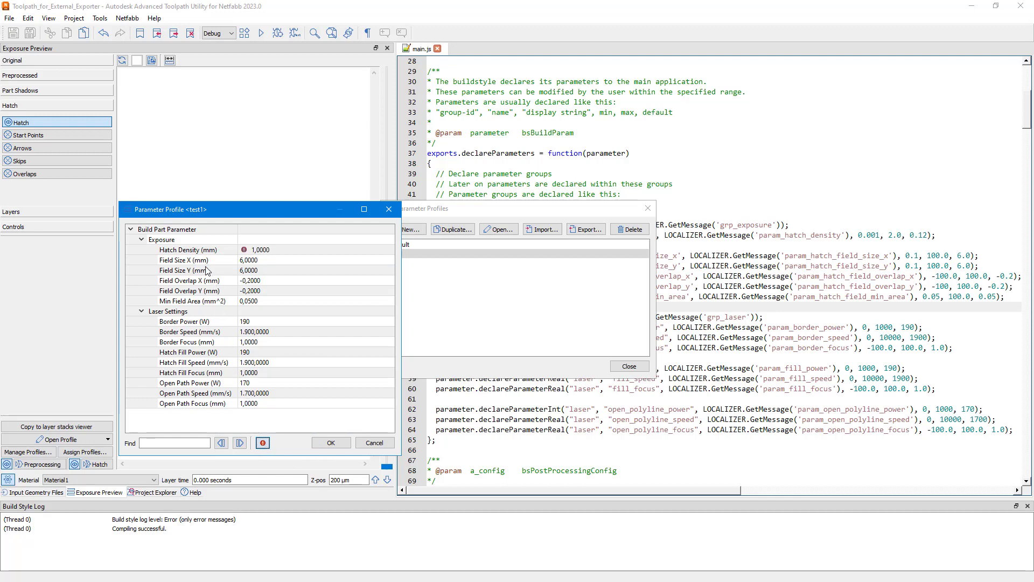
right_click(200, 252)
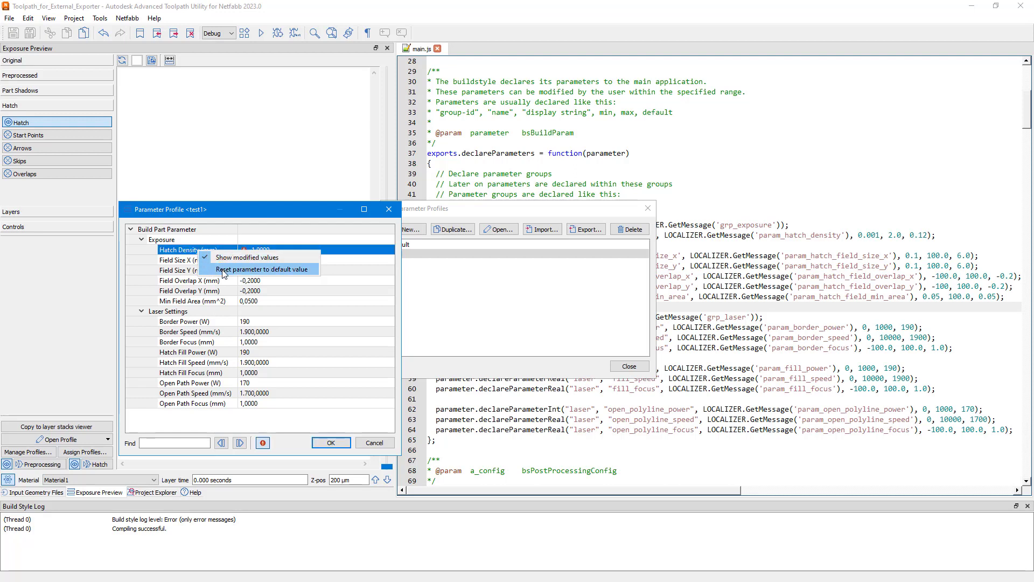
left_click(170, 244)
left_click(170, 244)
right_click(170, 244)
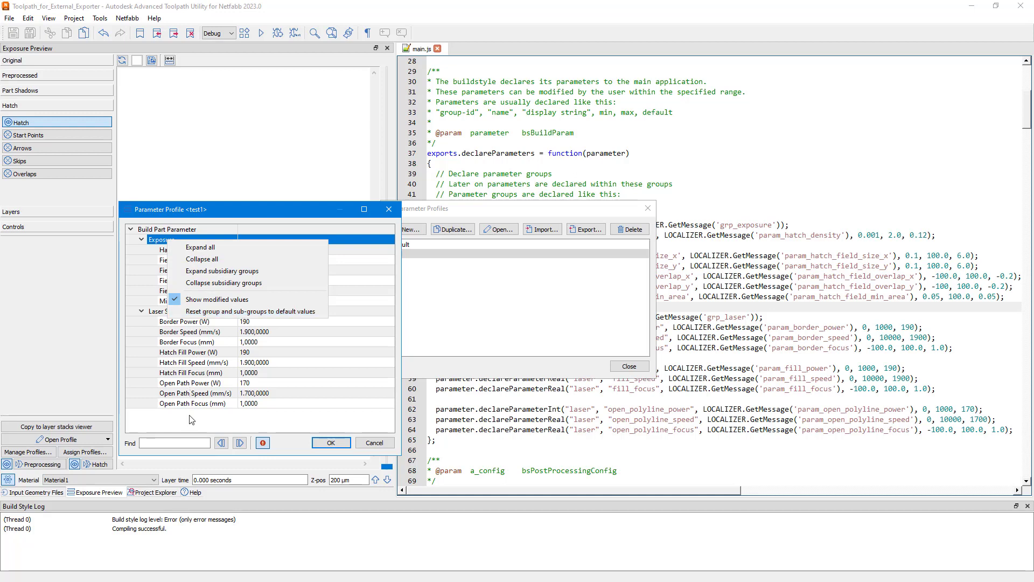
Search the test1 profile for "border", step through the matching parameters, and accept the profile changes.
left_click(189, 443)
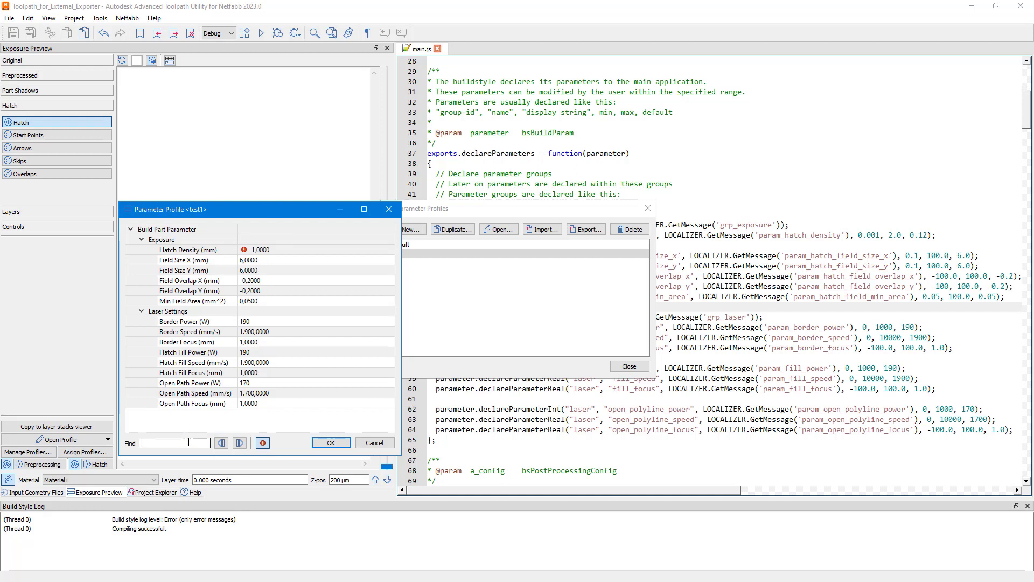
type("border")
left_click(240, 443)
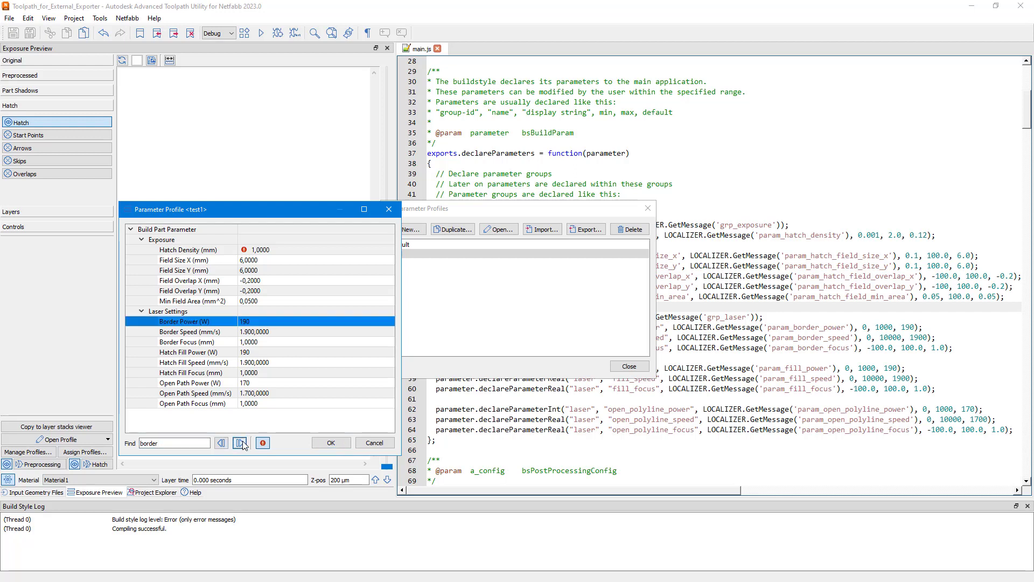
left_click(240, 443)
left_click(239, 443)
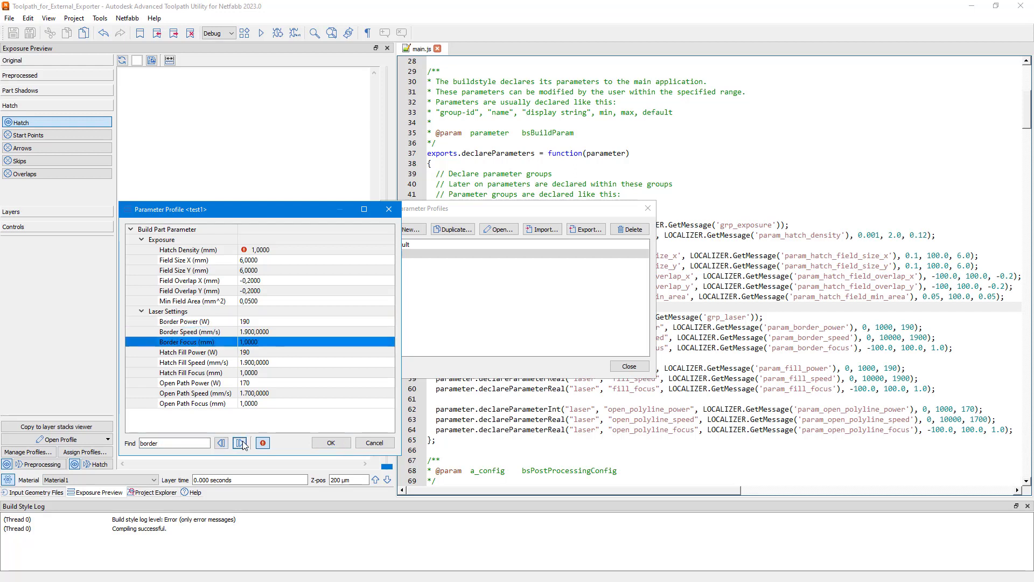
left_click(240, 442)
left_click(241, 443)
left_click(240, 443)
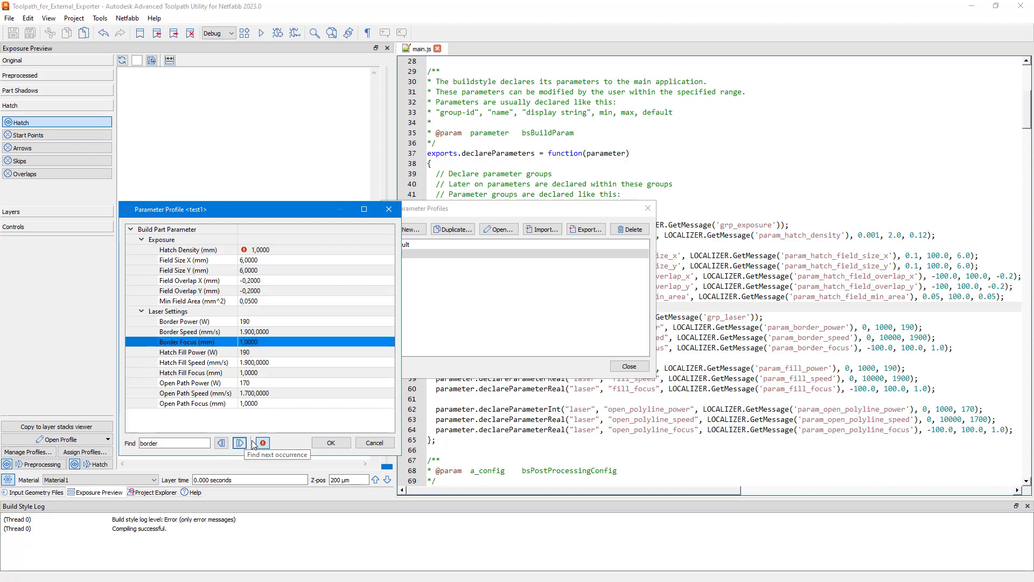
left_click(330, 443)
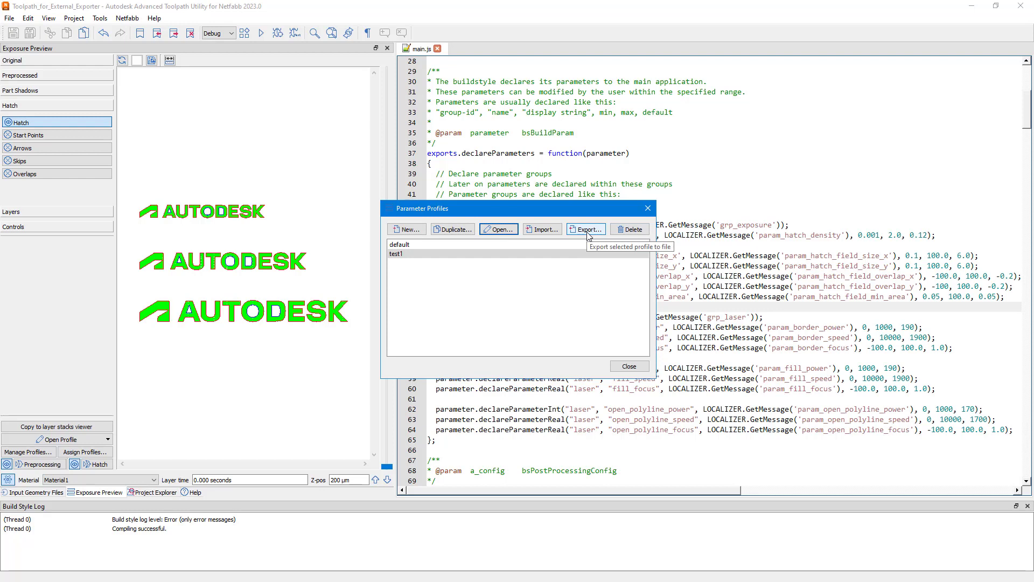
Close the profile manager, open the part profile assignments, and assign the test1 profile to Part 1.
left_click(634, 366)
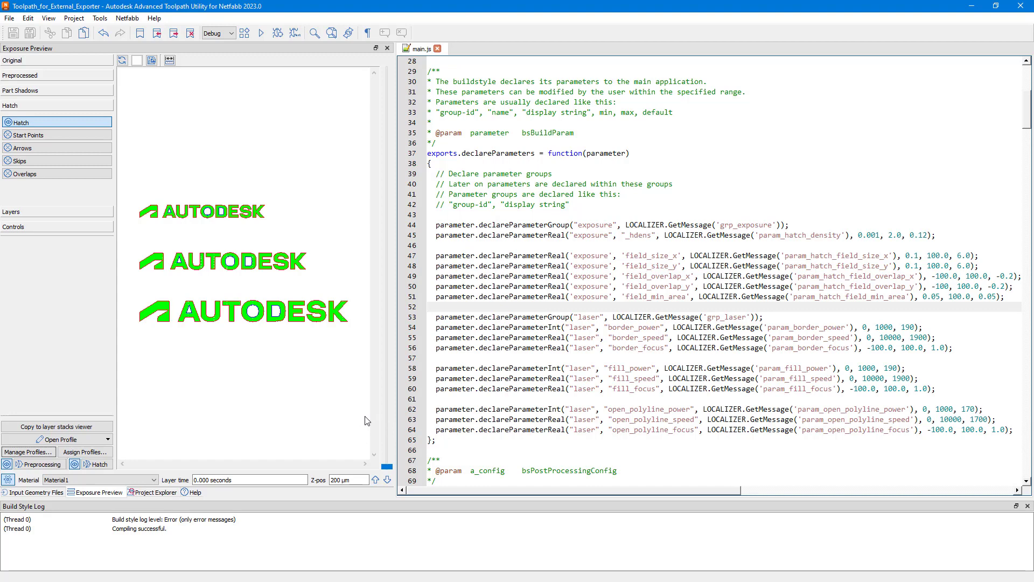
left_click(108, 455)
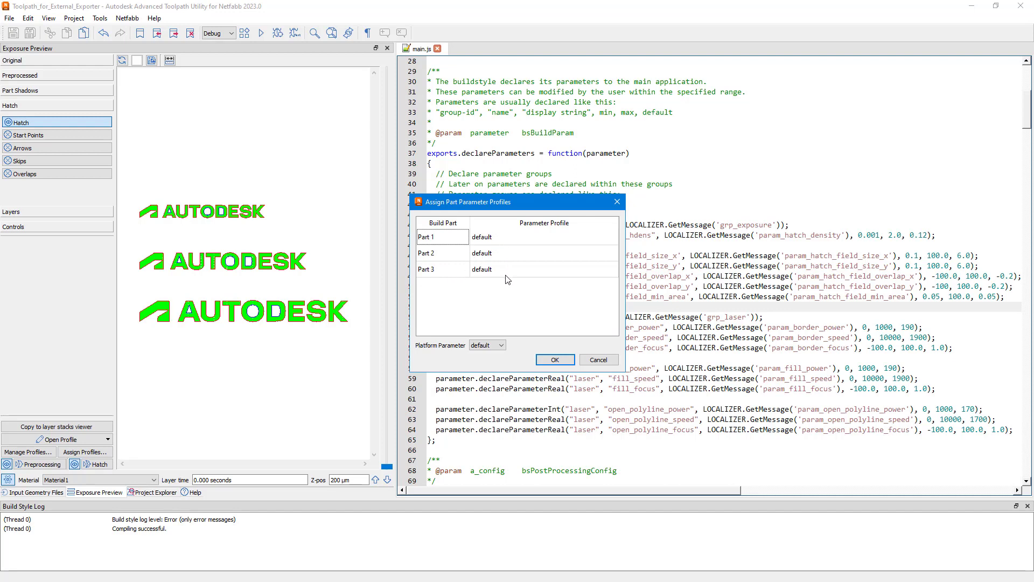
left_click(512, 239)
left_click(511, 237)
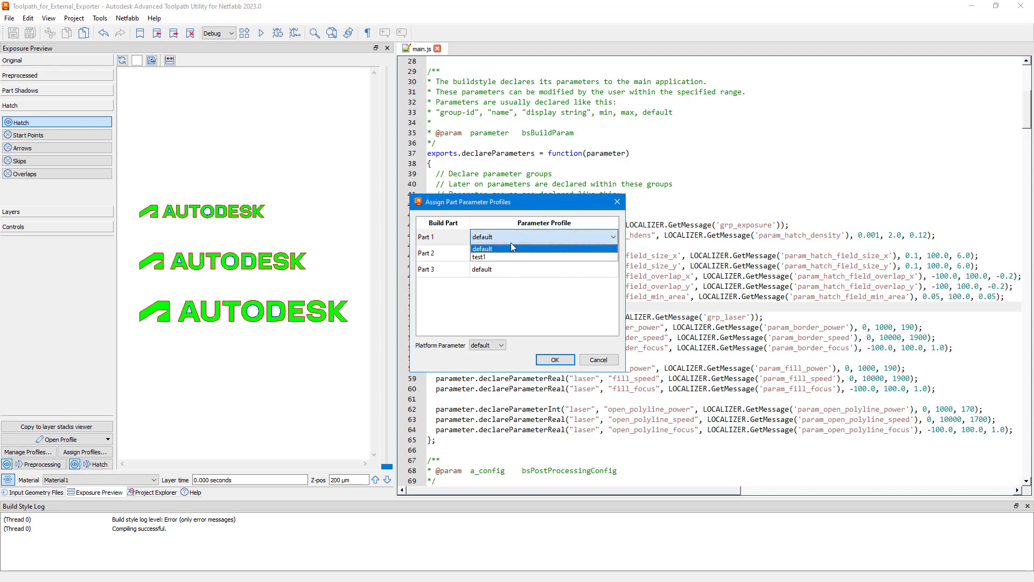
left_click(512, 258)
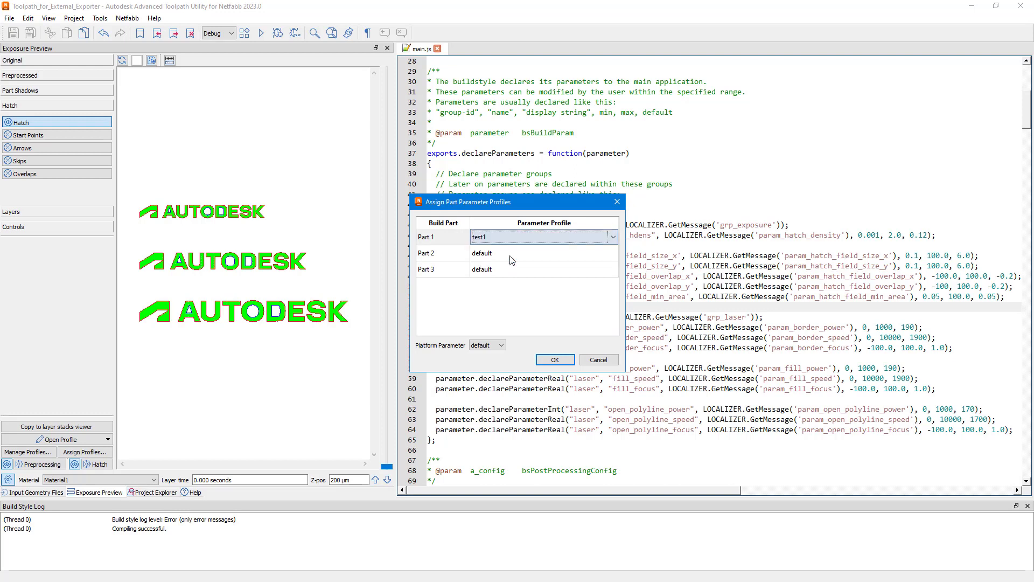
Select Part 2 and Part 3 together and set the selected parts' parameter profile to test1.
left_click(463, 261)
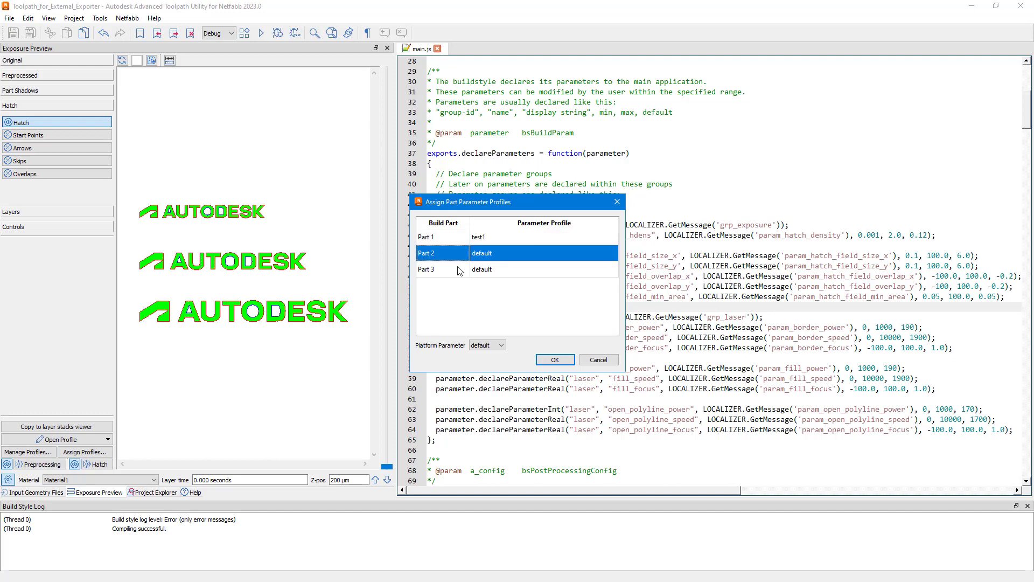
left_click(459, 269, "shift")
right_click(453, 271)
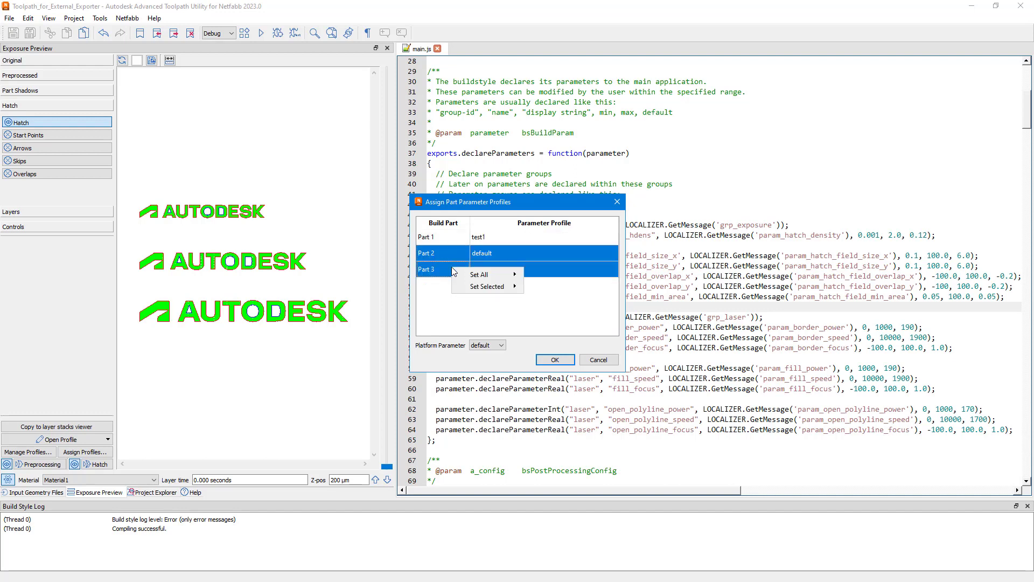
mouse_move(496, 287)
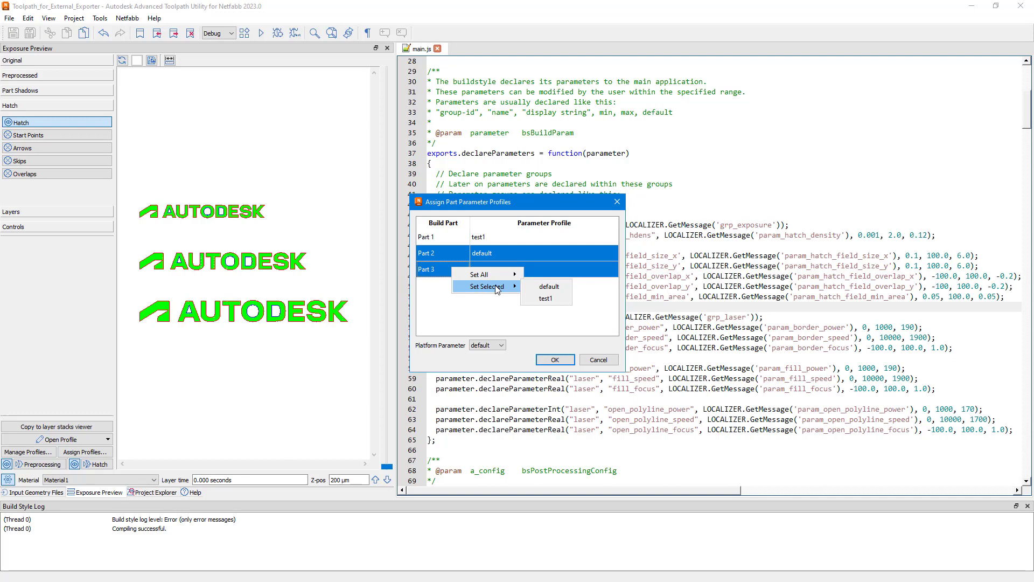
left_click(544, 298)
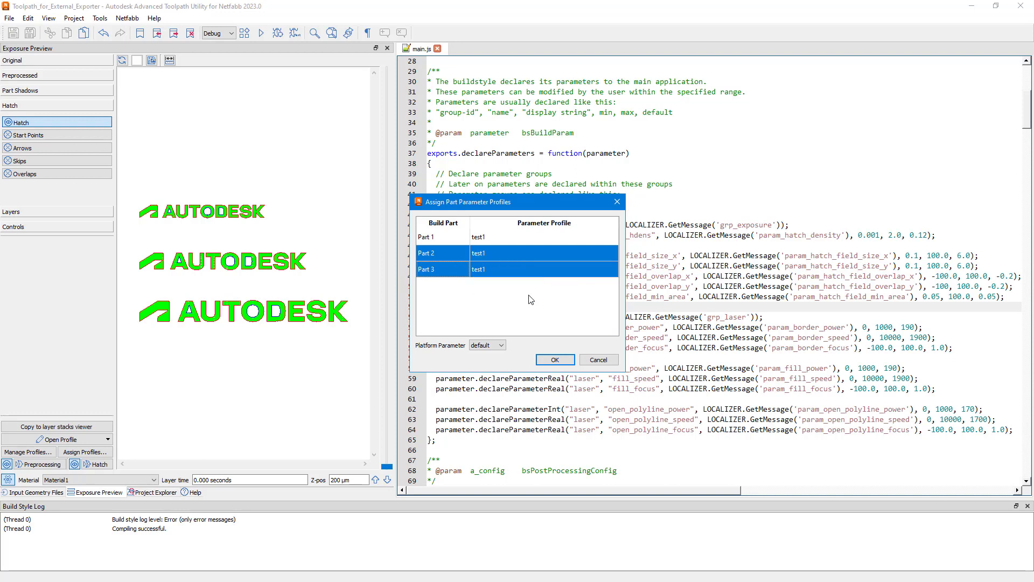
Set all build parts to the default profile and reassign test1 to Part 1 only.
right_click(446, 253)
mouse_move(474, 257)
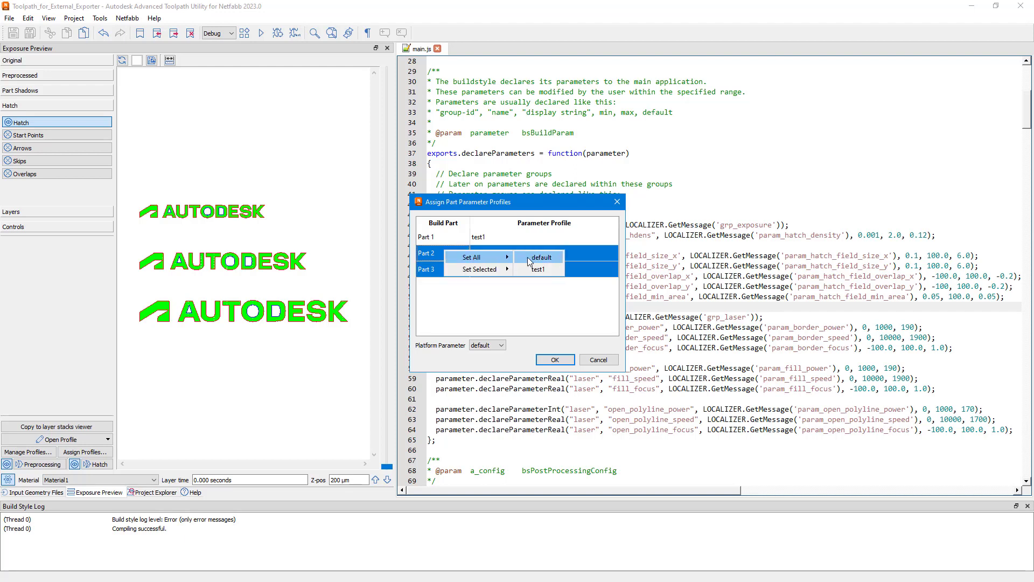
left_click(528, 257)
left_click(493, 240)
left_click(494, 242)
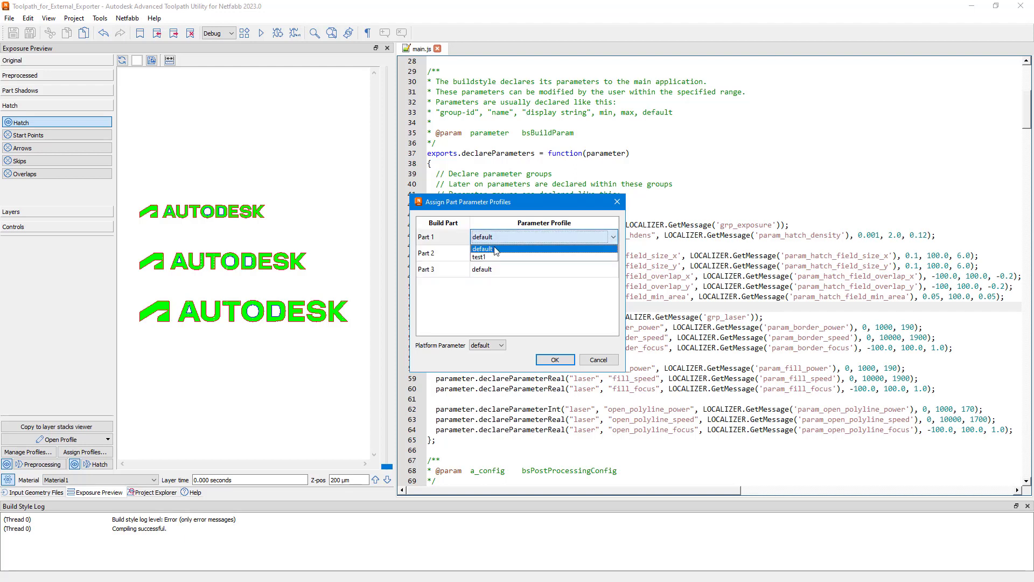
left_click(496, 254)
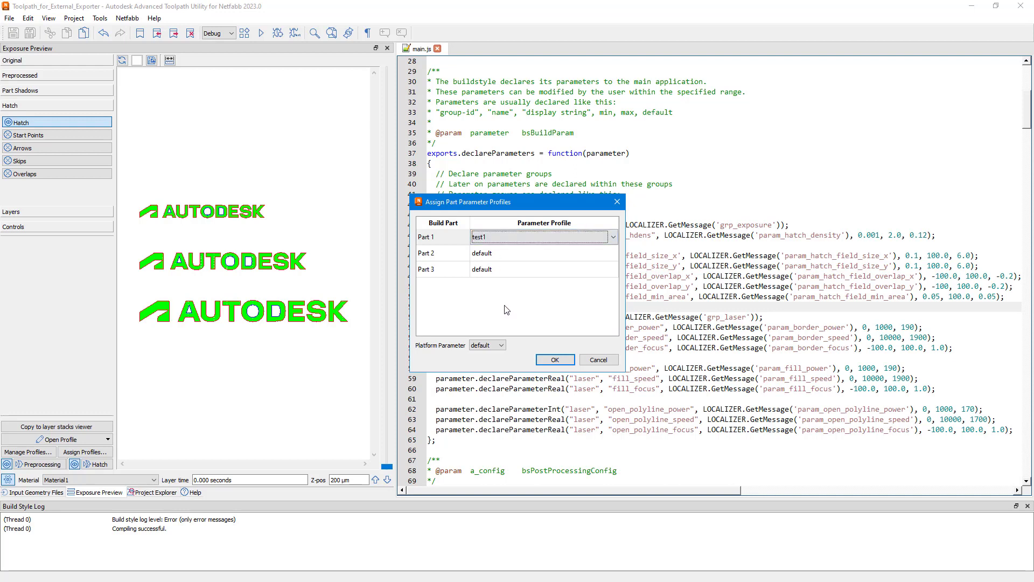
View the Platform Parameter choices and the option to open Part 1's profile, and accept the part profile assignments.
left_click(504, 346)
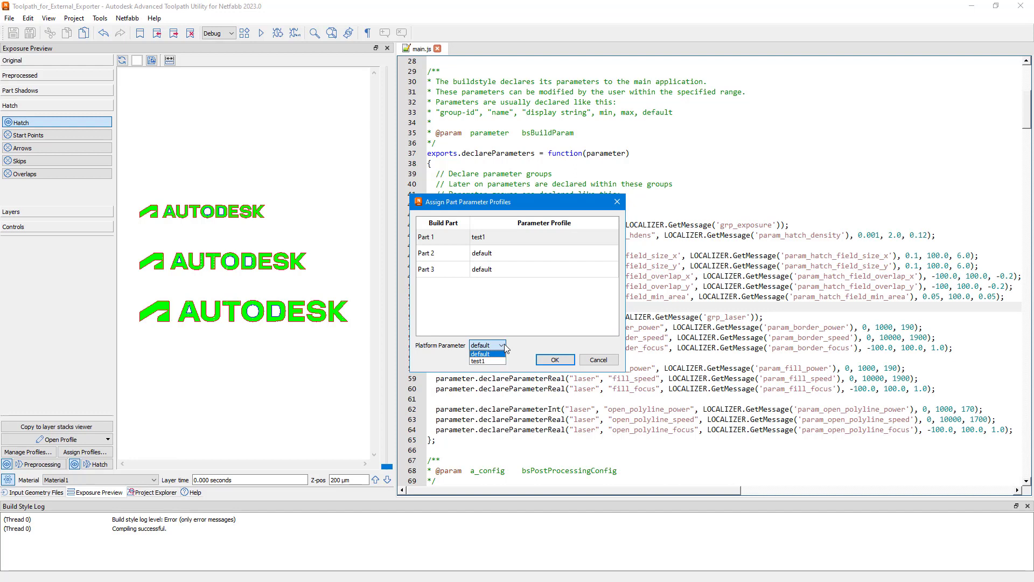
left_click(520, 321)
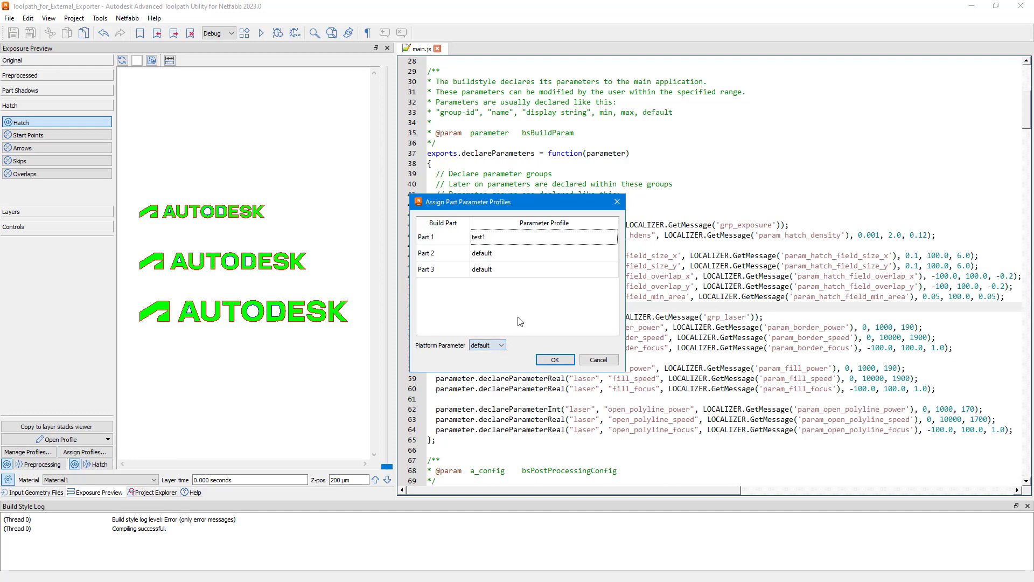
right_click(508, 241)
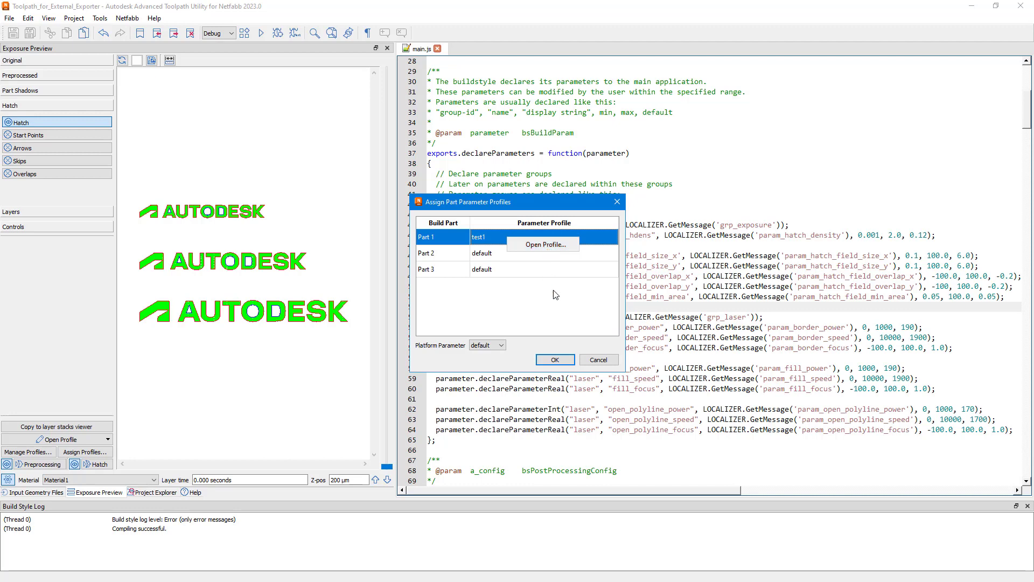
left_click(573, 324)
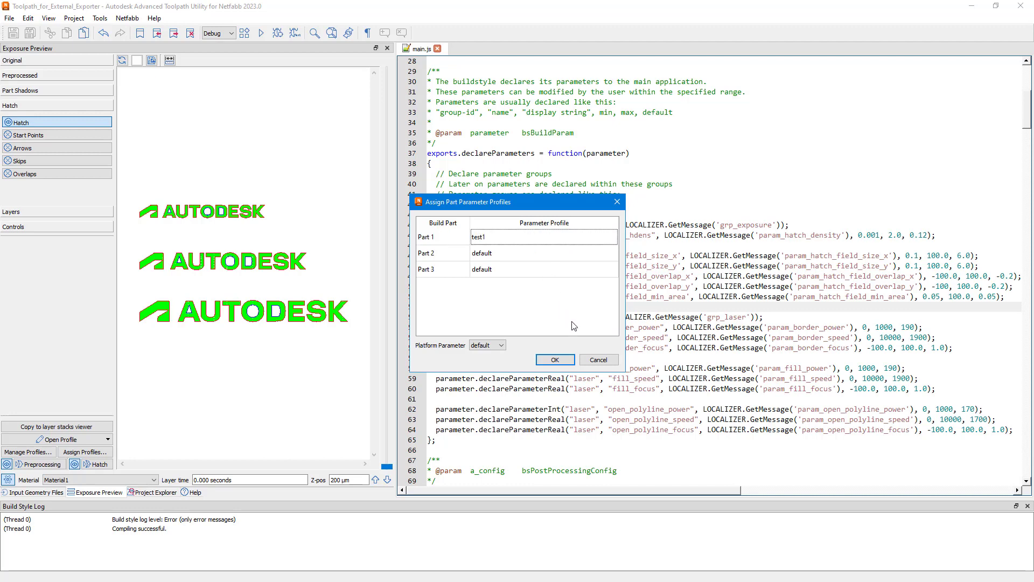
left_click(555, 360)
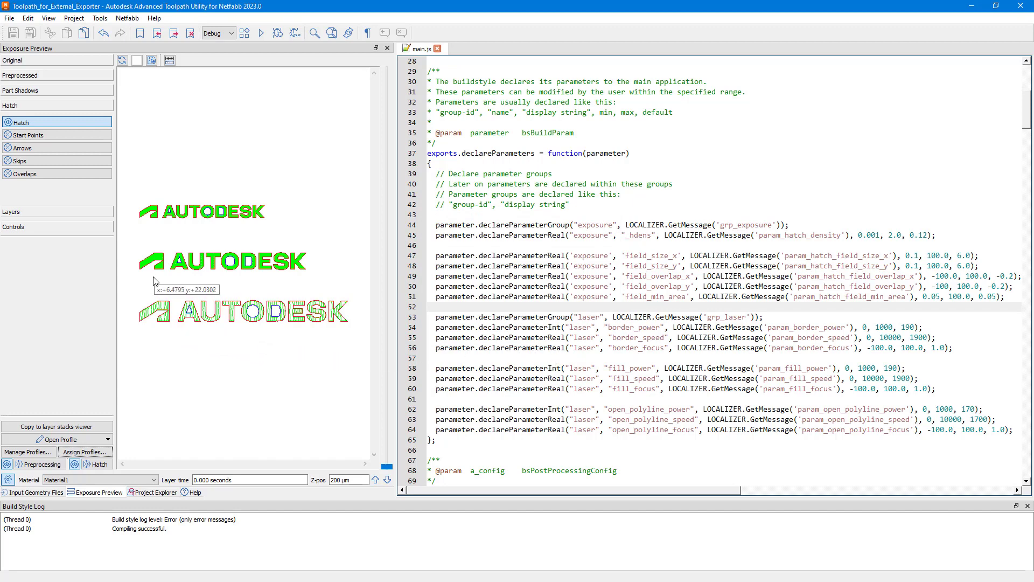
Assign the test1 profile to Part 2, the middle logo, directly from the exposure preview.
scroll(161, 278, "up", 4)
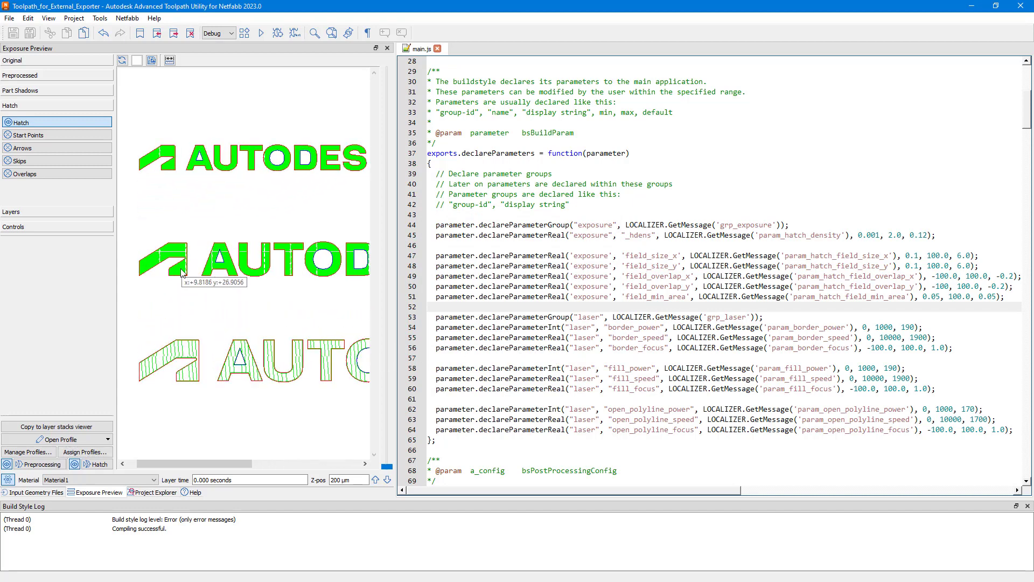
right_click(183, 273)
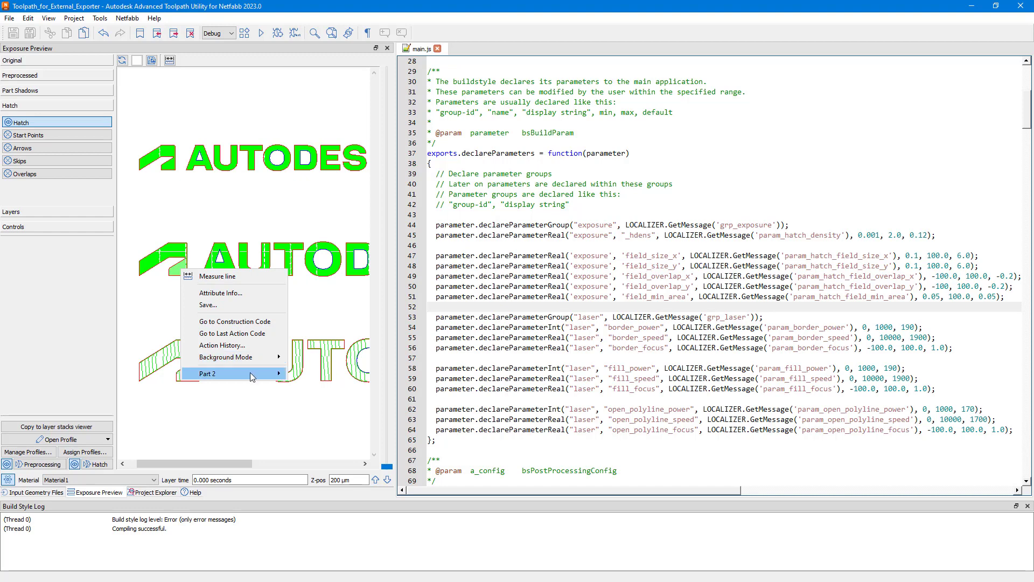
mouse_move(253, 377)
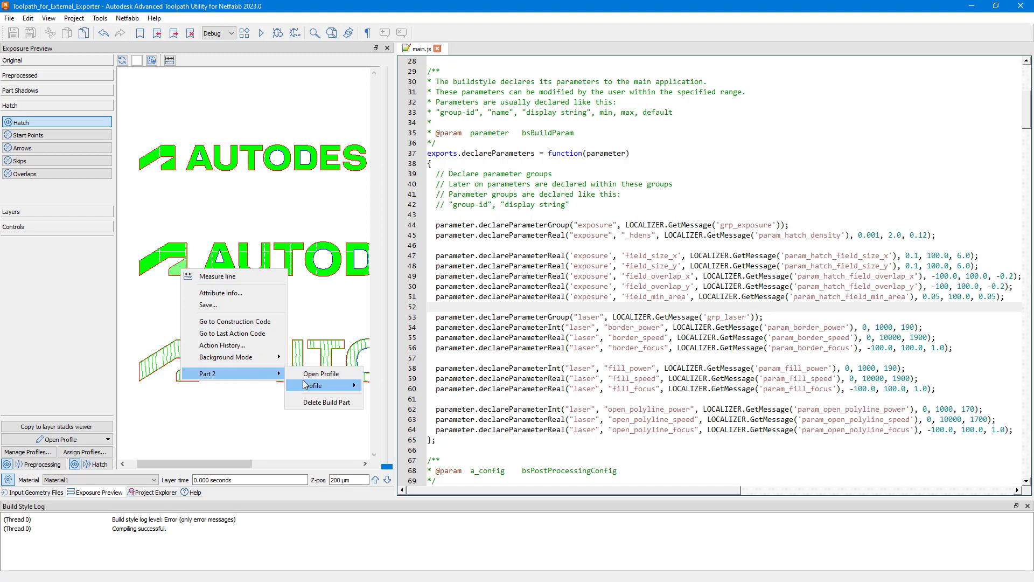
mouse_move(307, 387)
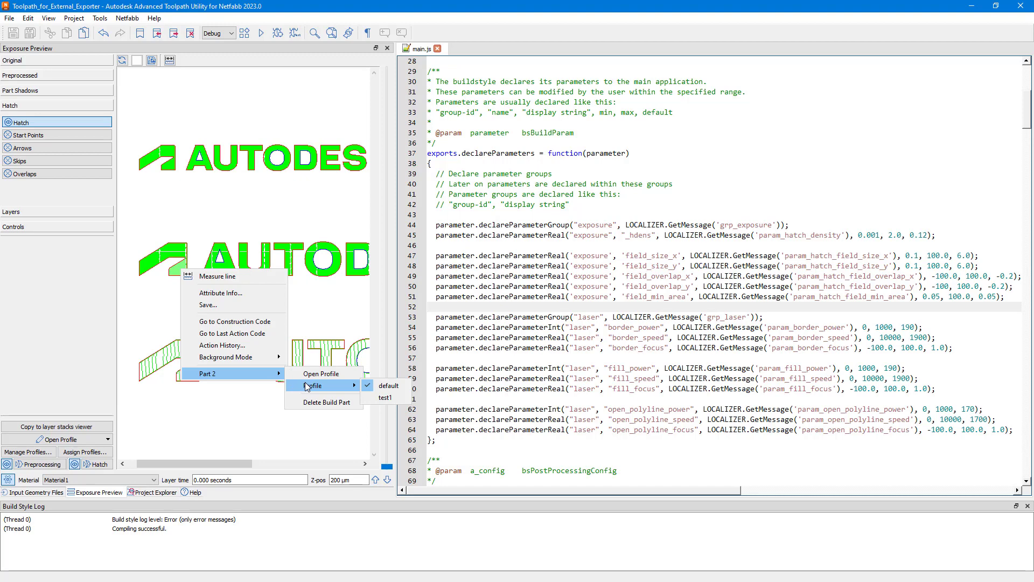
left_click(386, 398)
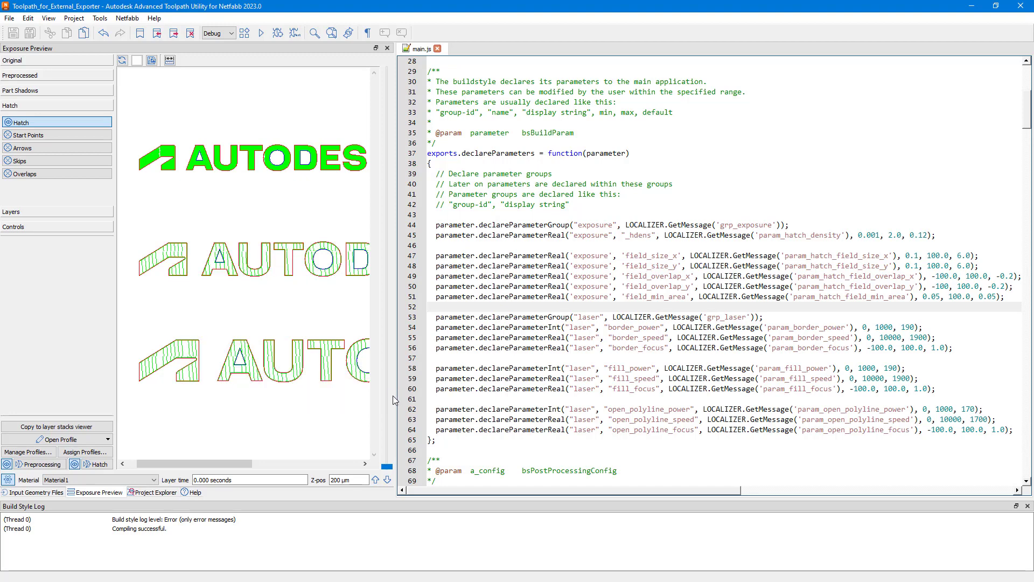
Open Part 2's parameter profile from the exposure preview, review its values, and close it without changes.
right_click(186, 267)
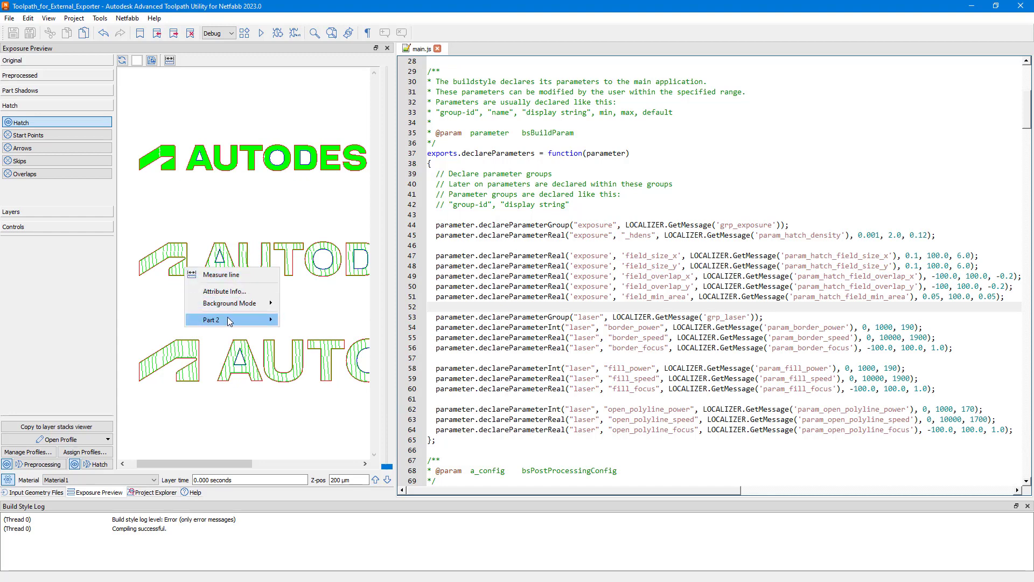
mouse_move(229, 322)
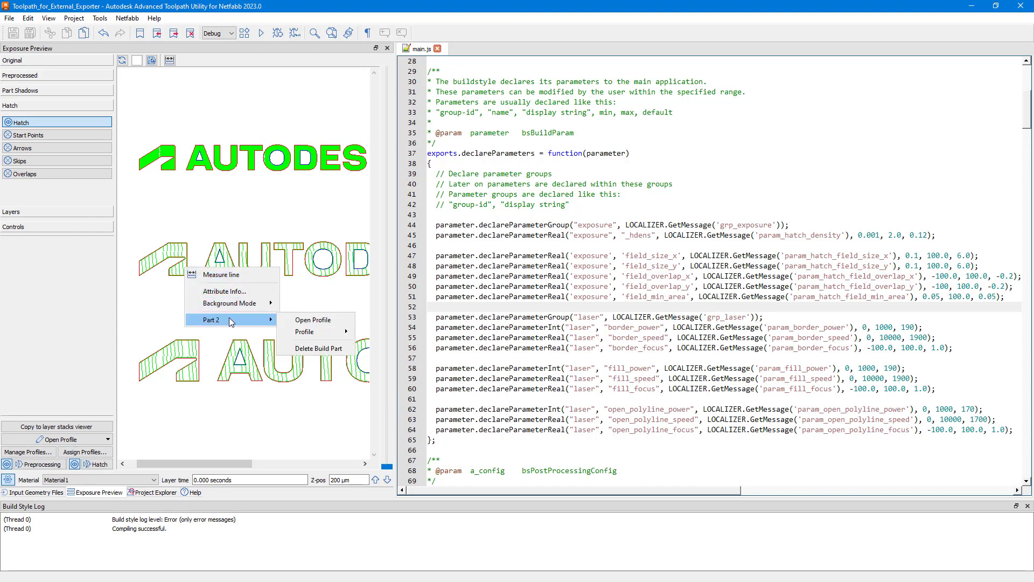
left_click(306, 322)
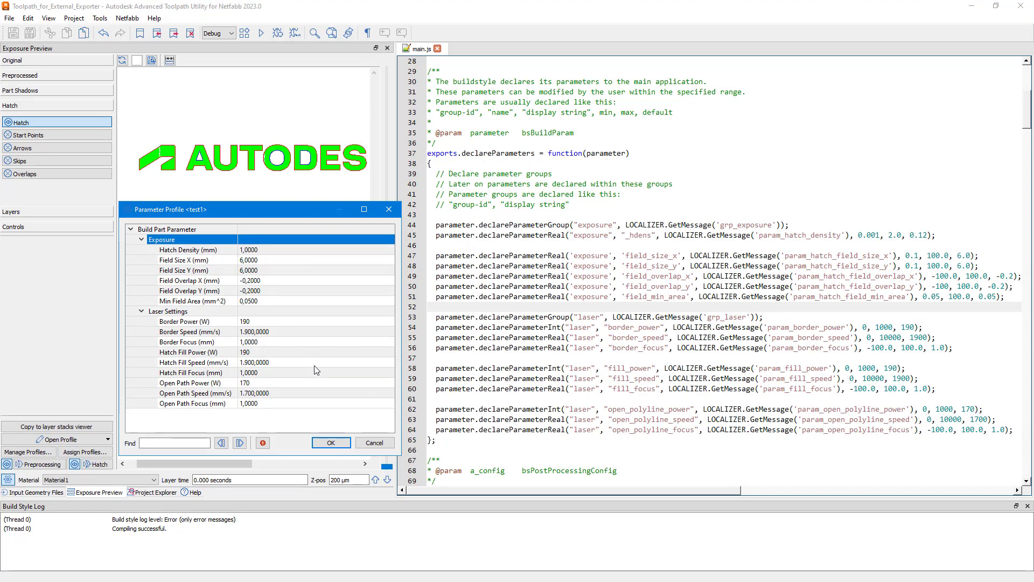
left_click(365, 441)
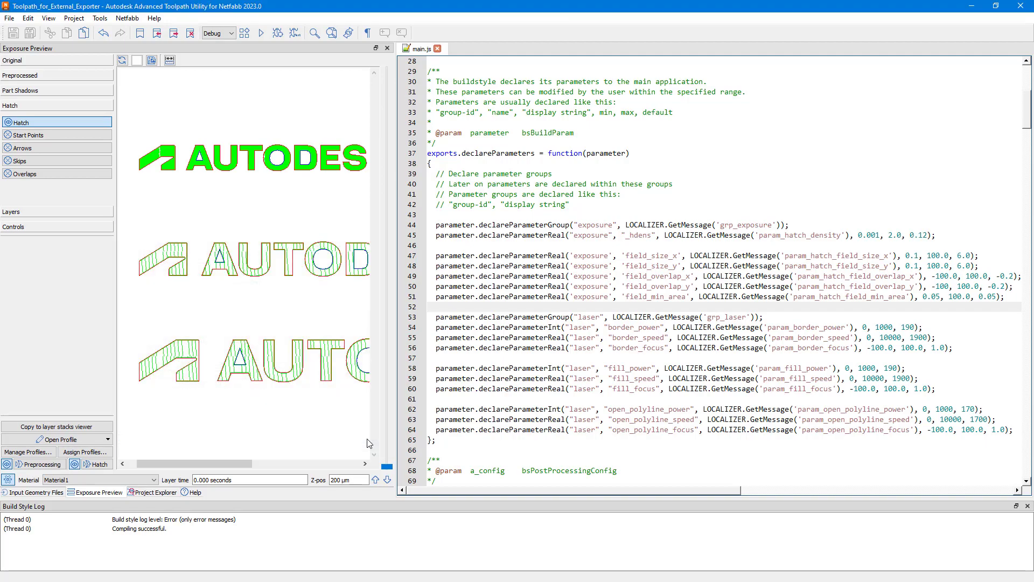